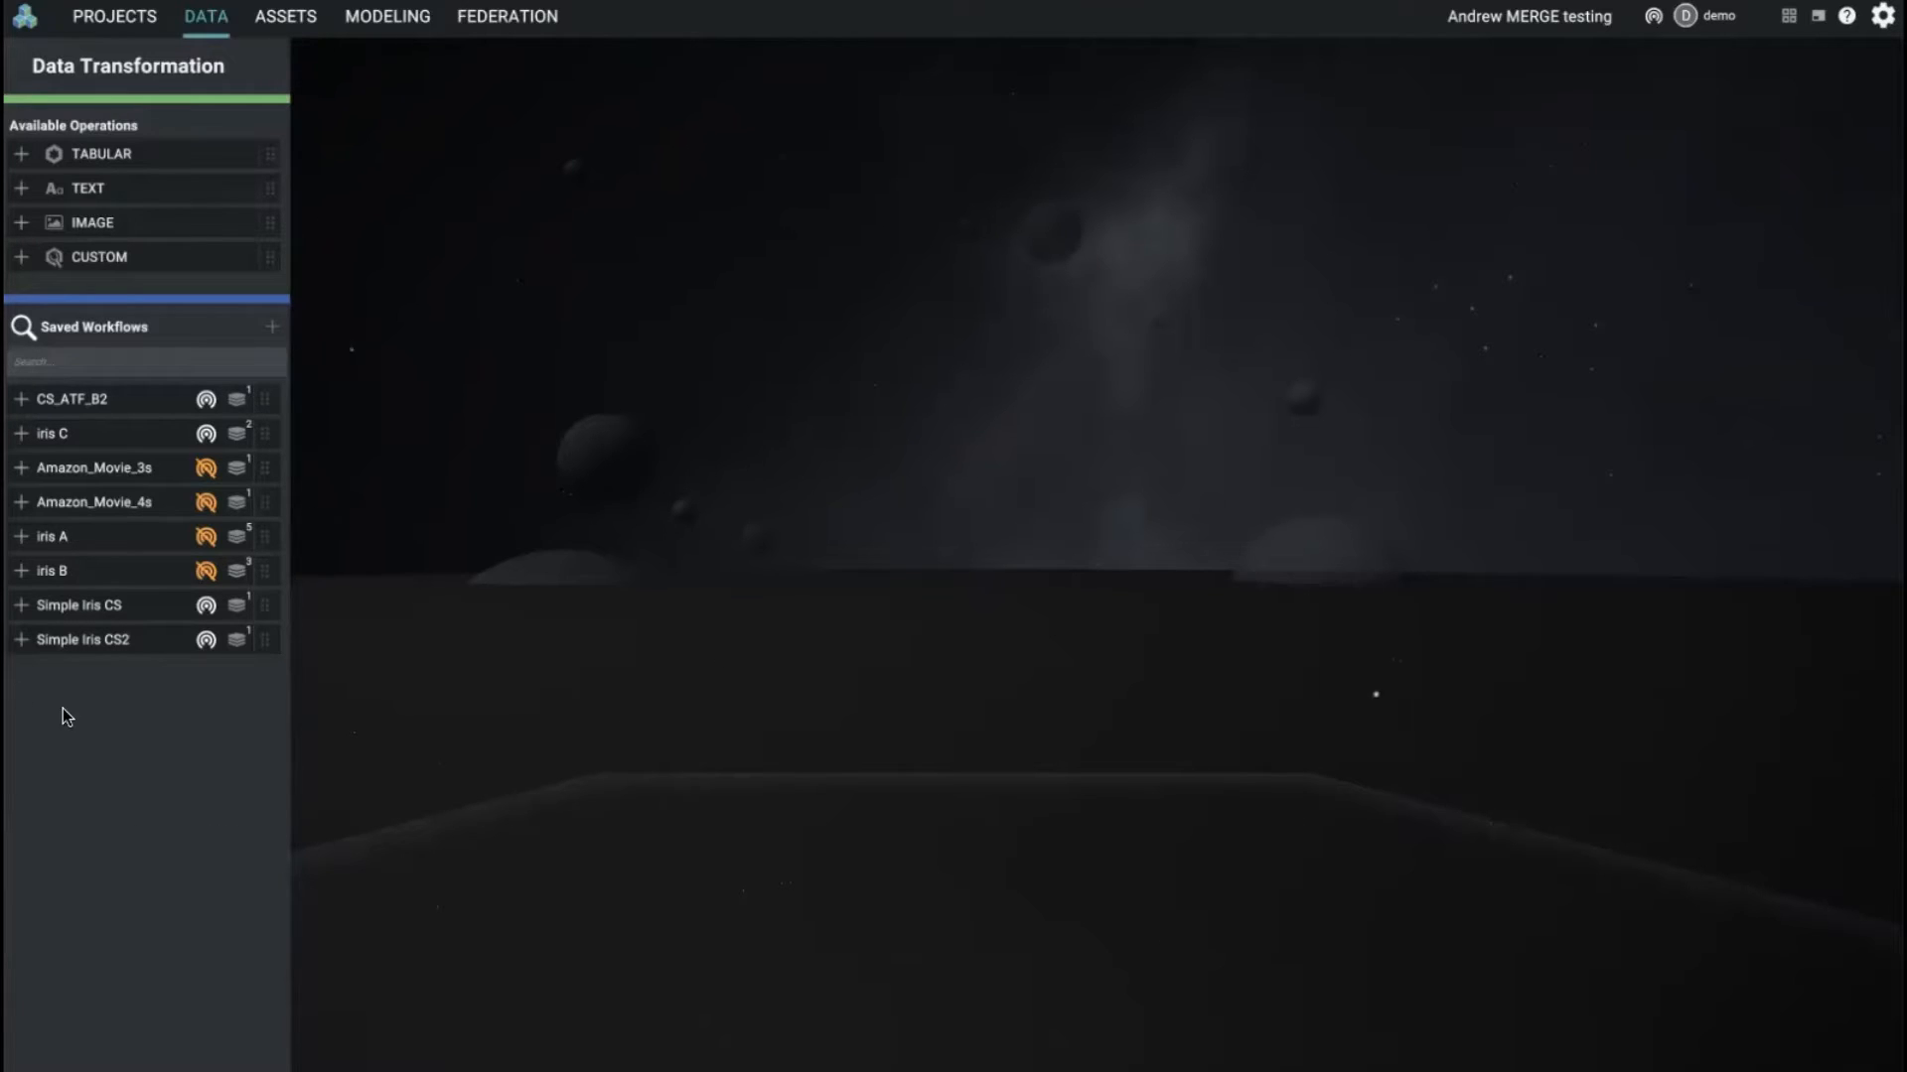
# Step: Activate the saved iris C workflow and start a merge of its base E dataset with base D
pyautogui.click(22, 433)
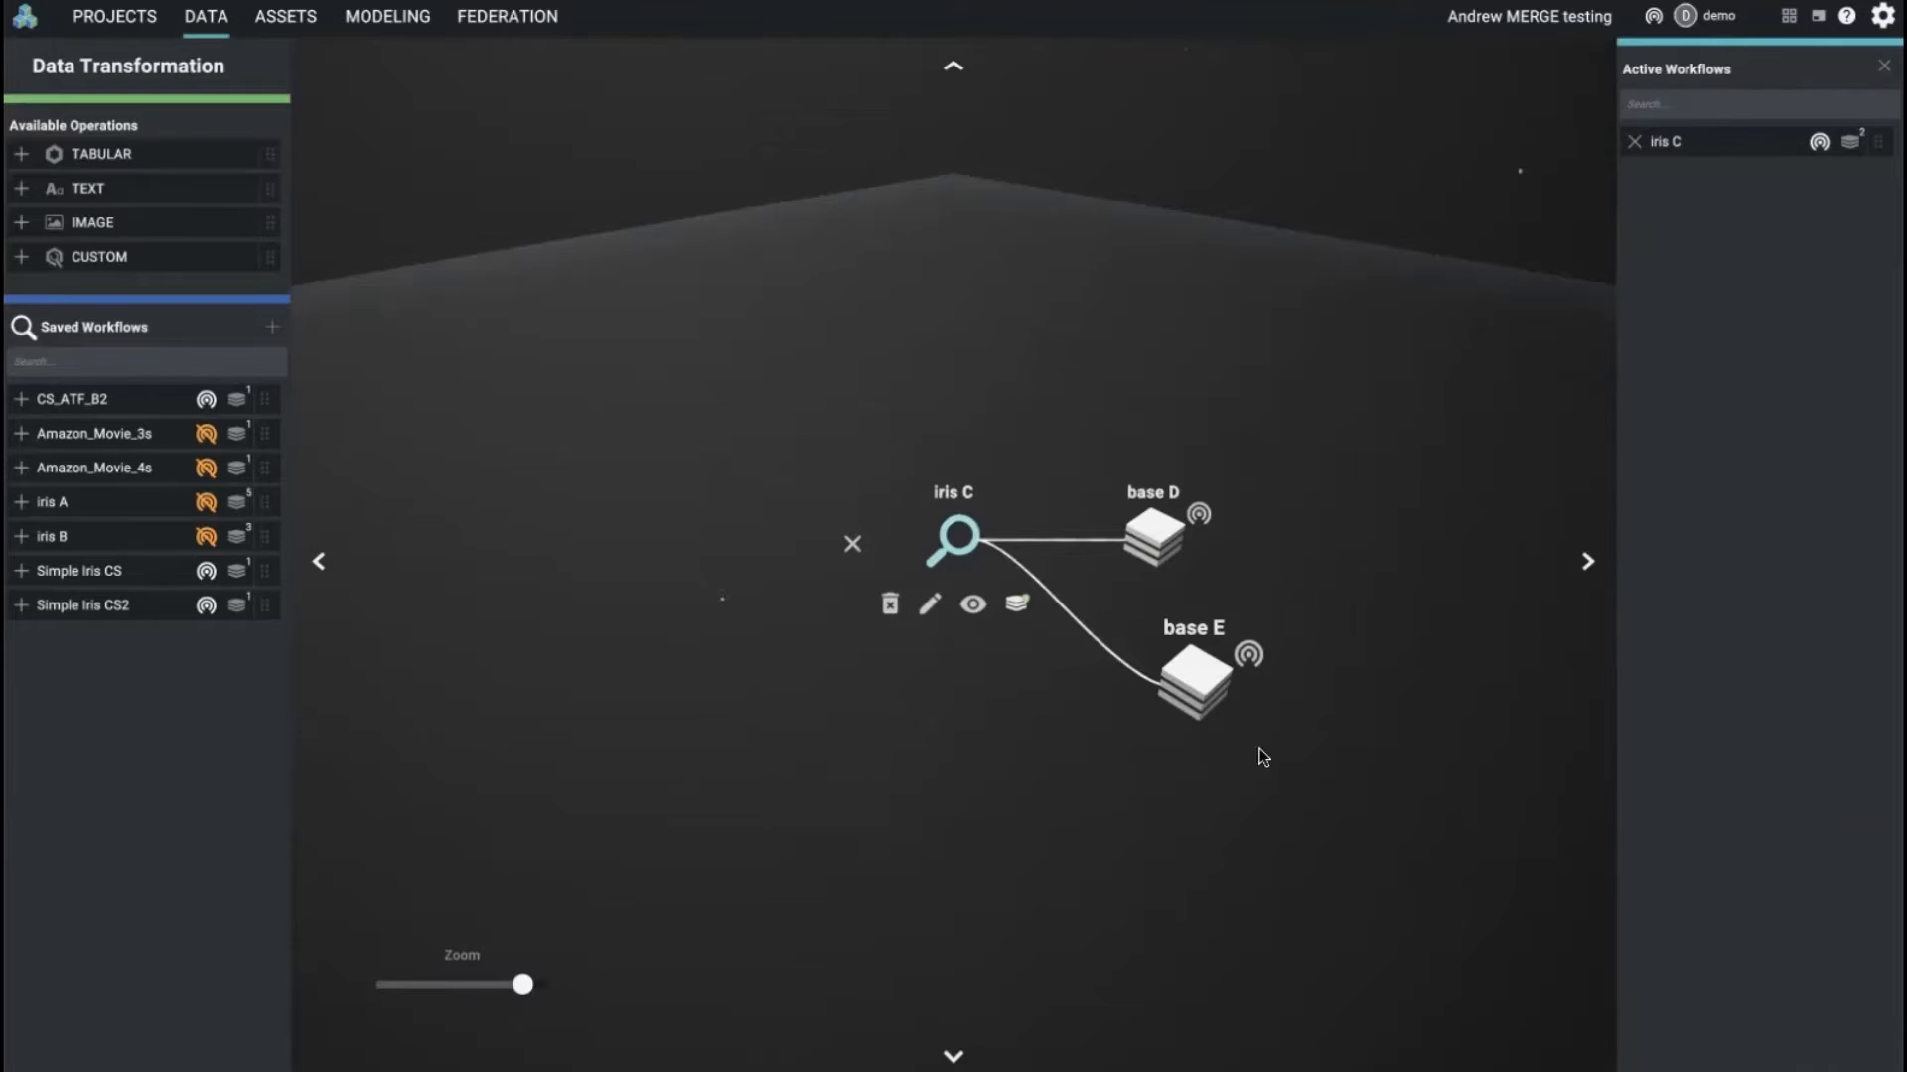
pyautogui.click(1183, 686)
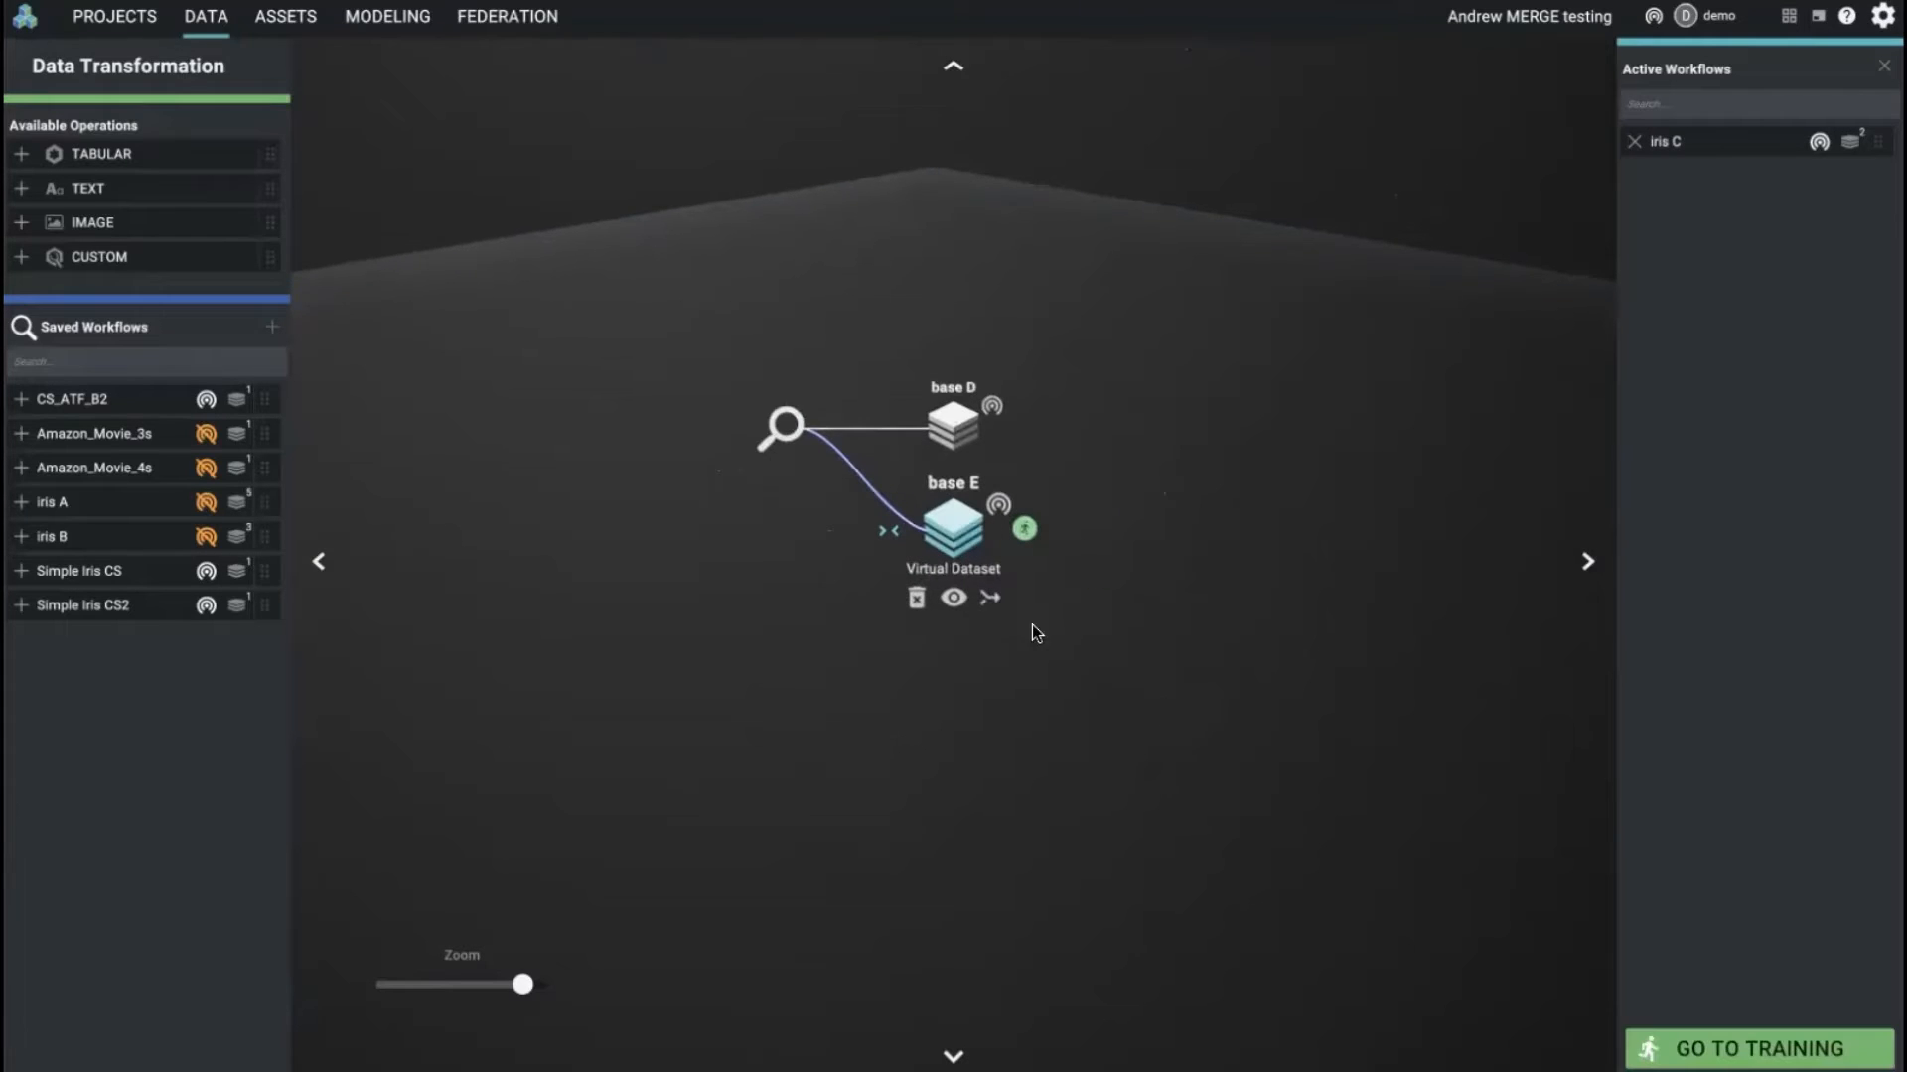
pyautogui.click(991, 595)
pyautogui.click(960, 434)
pyautogui.click(960, 435)
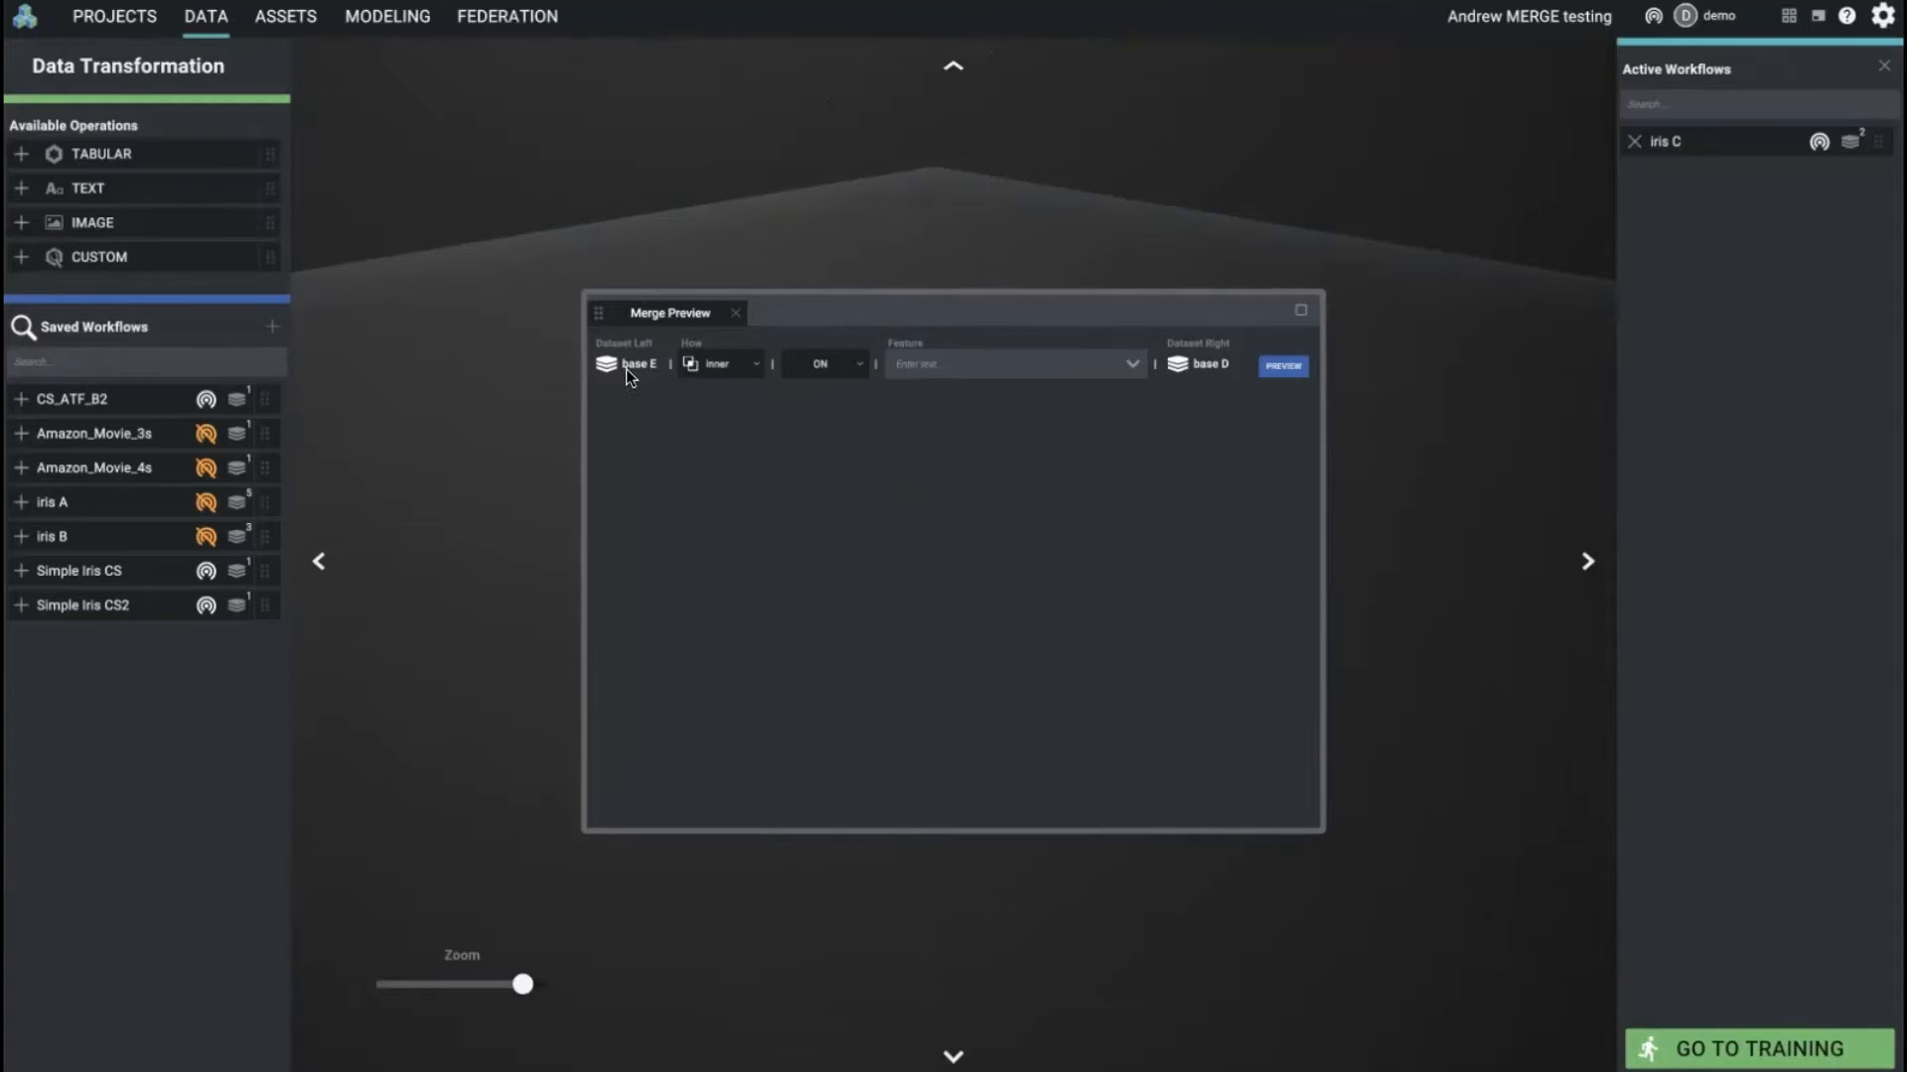
# Step: Preview an inner merge of base E and base D on the flower.species feature, and show the notifications
pyautogui.click(752, 368)
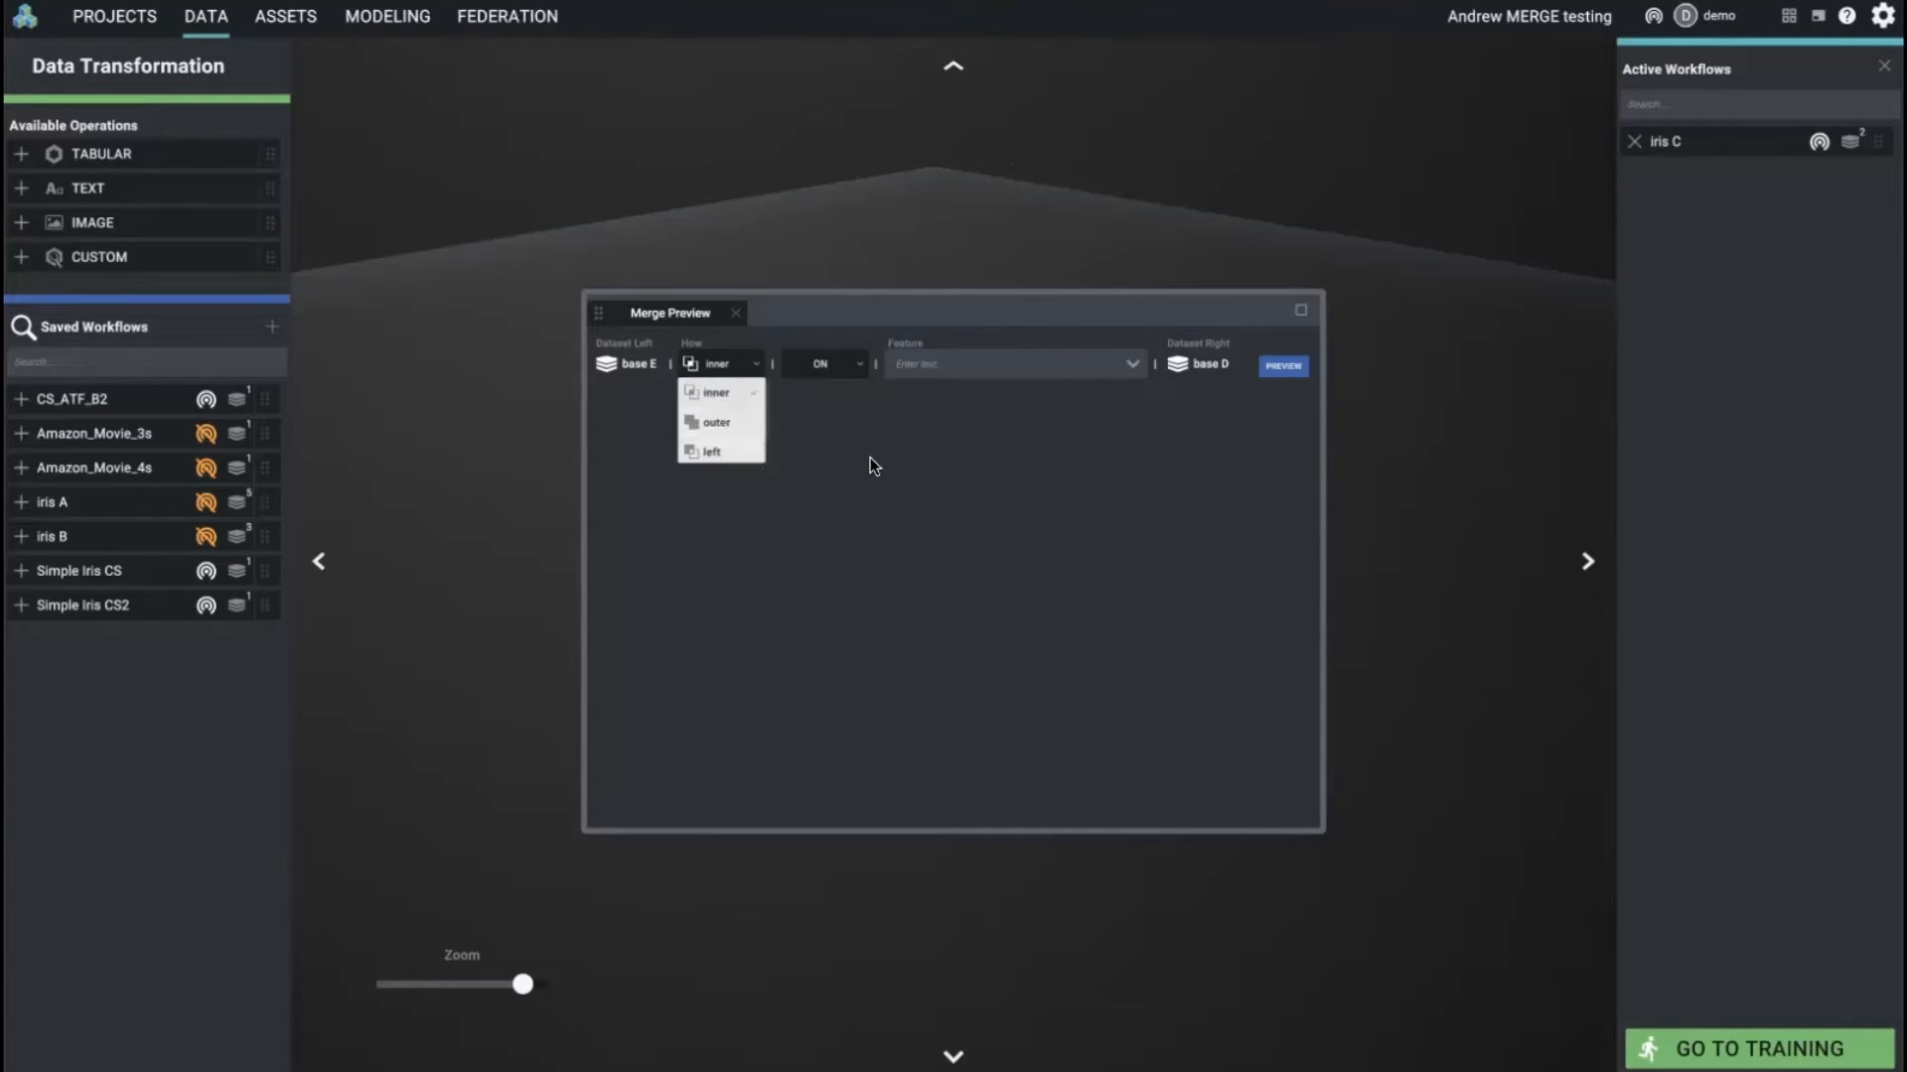
pyautogui.click(906, 461)
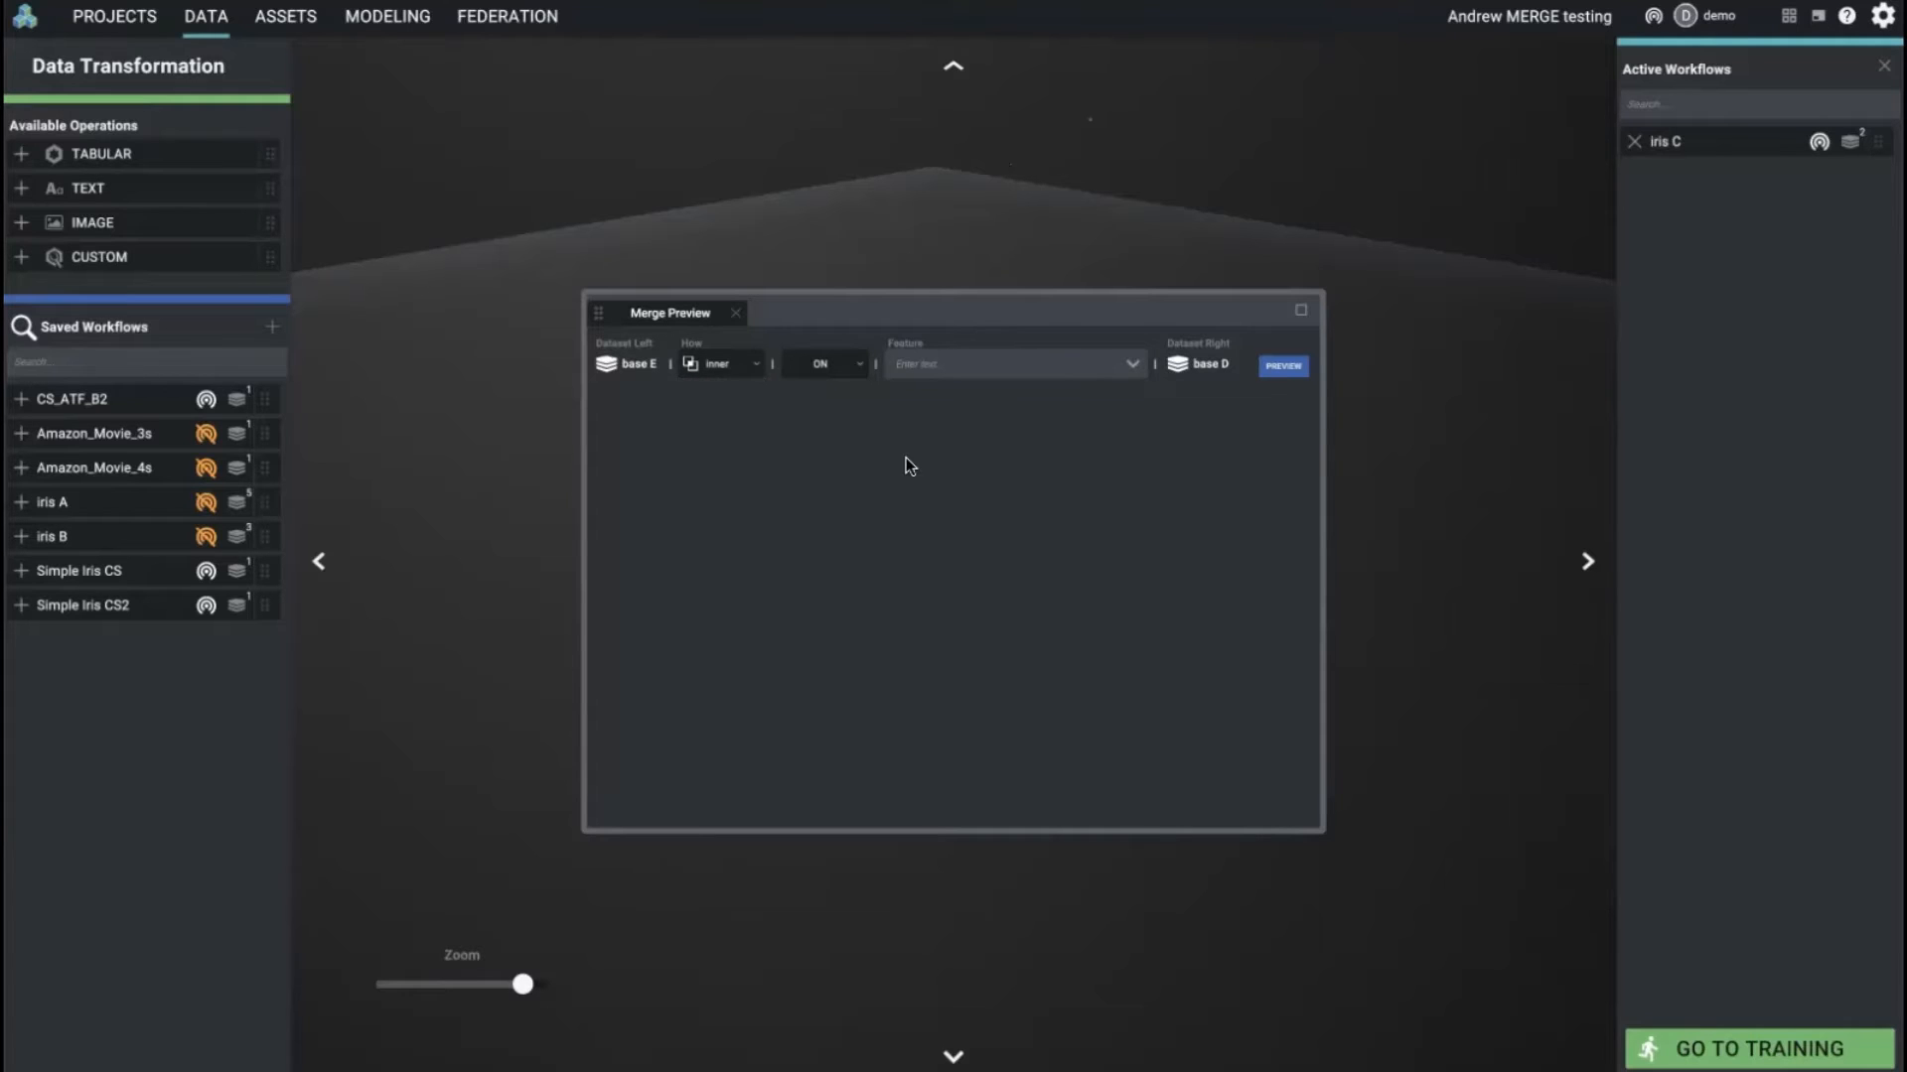
pyautogui.click(850, 366)
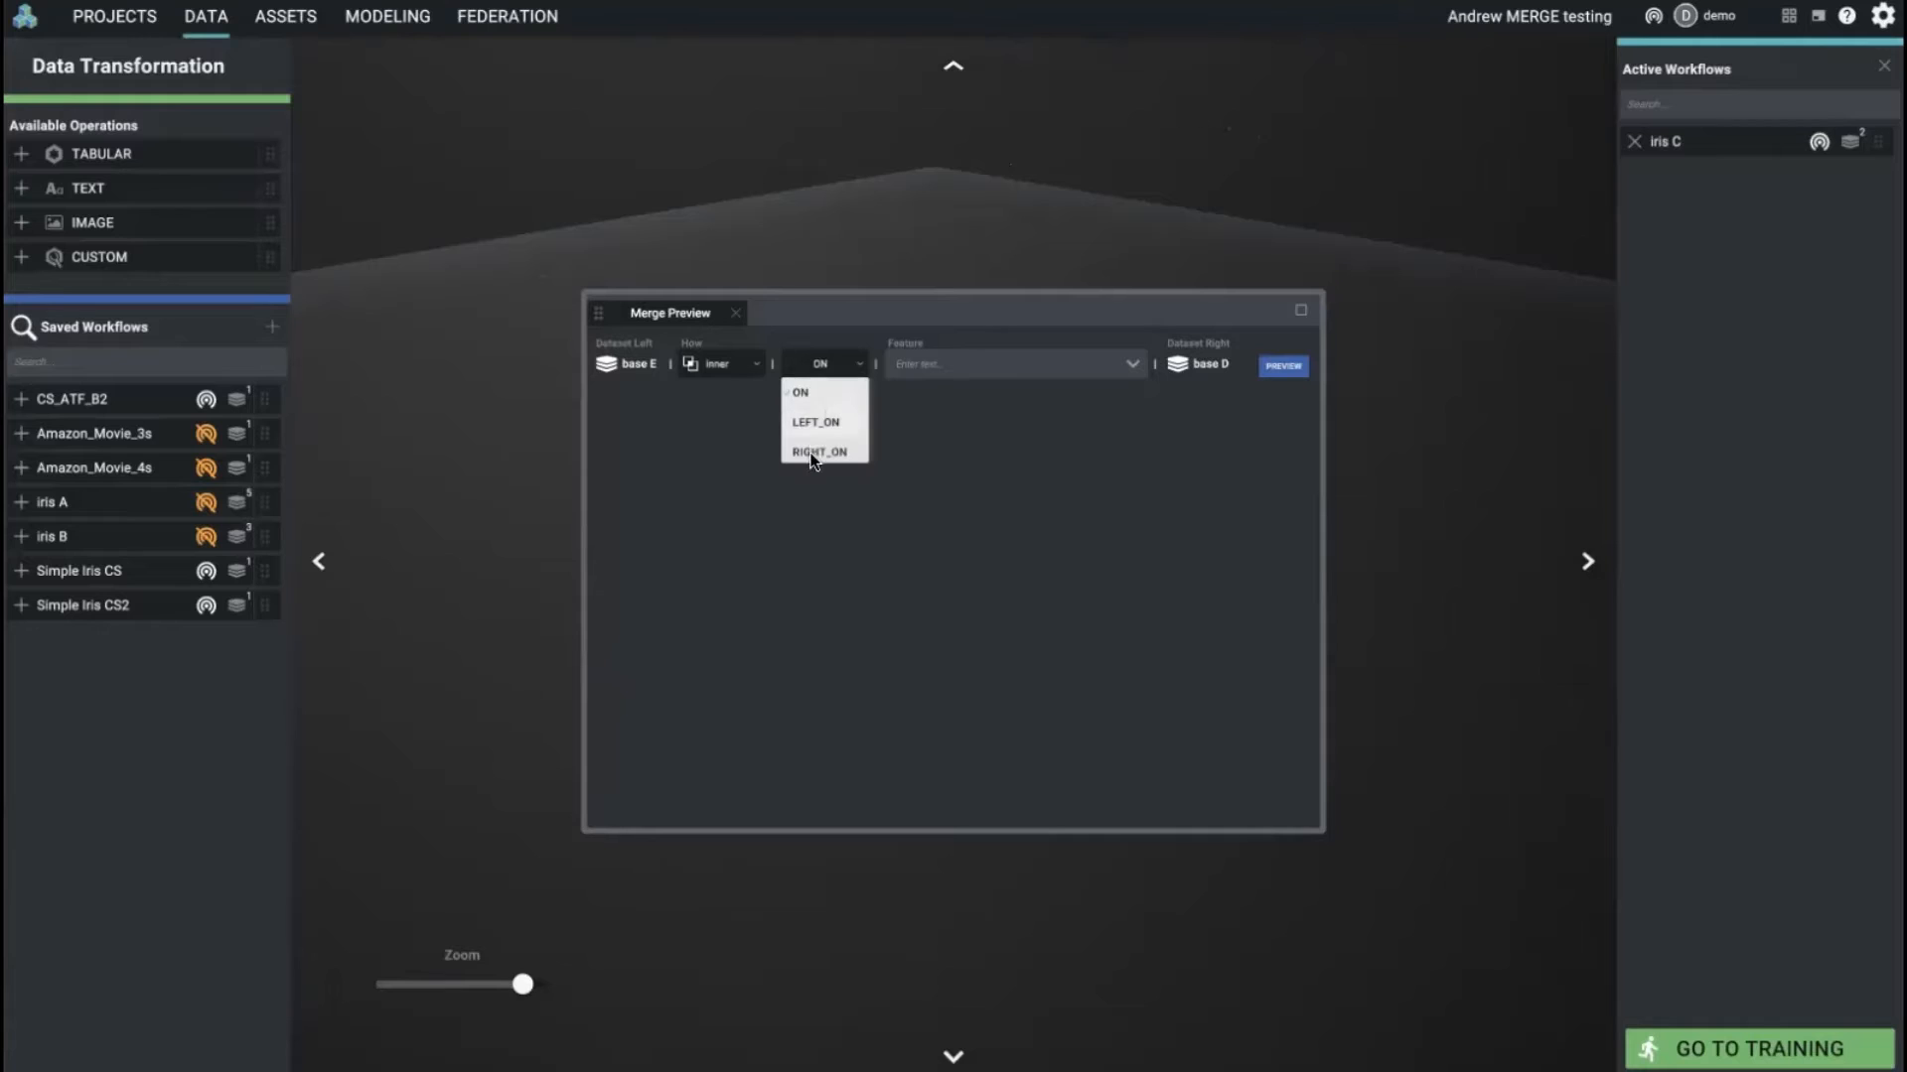
pyautogui.click(854, 366)
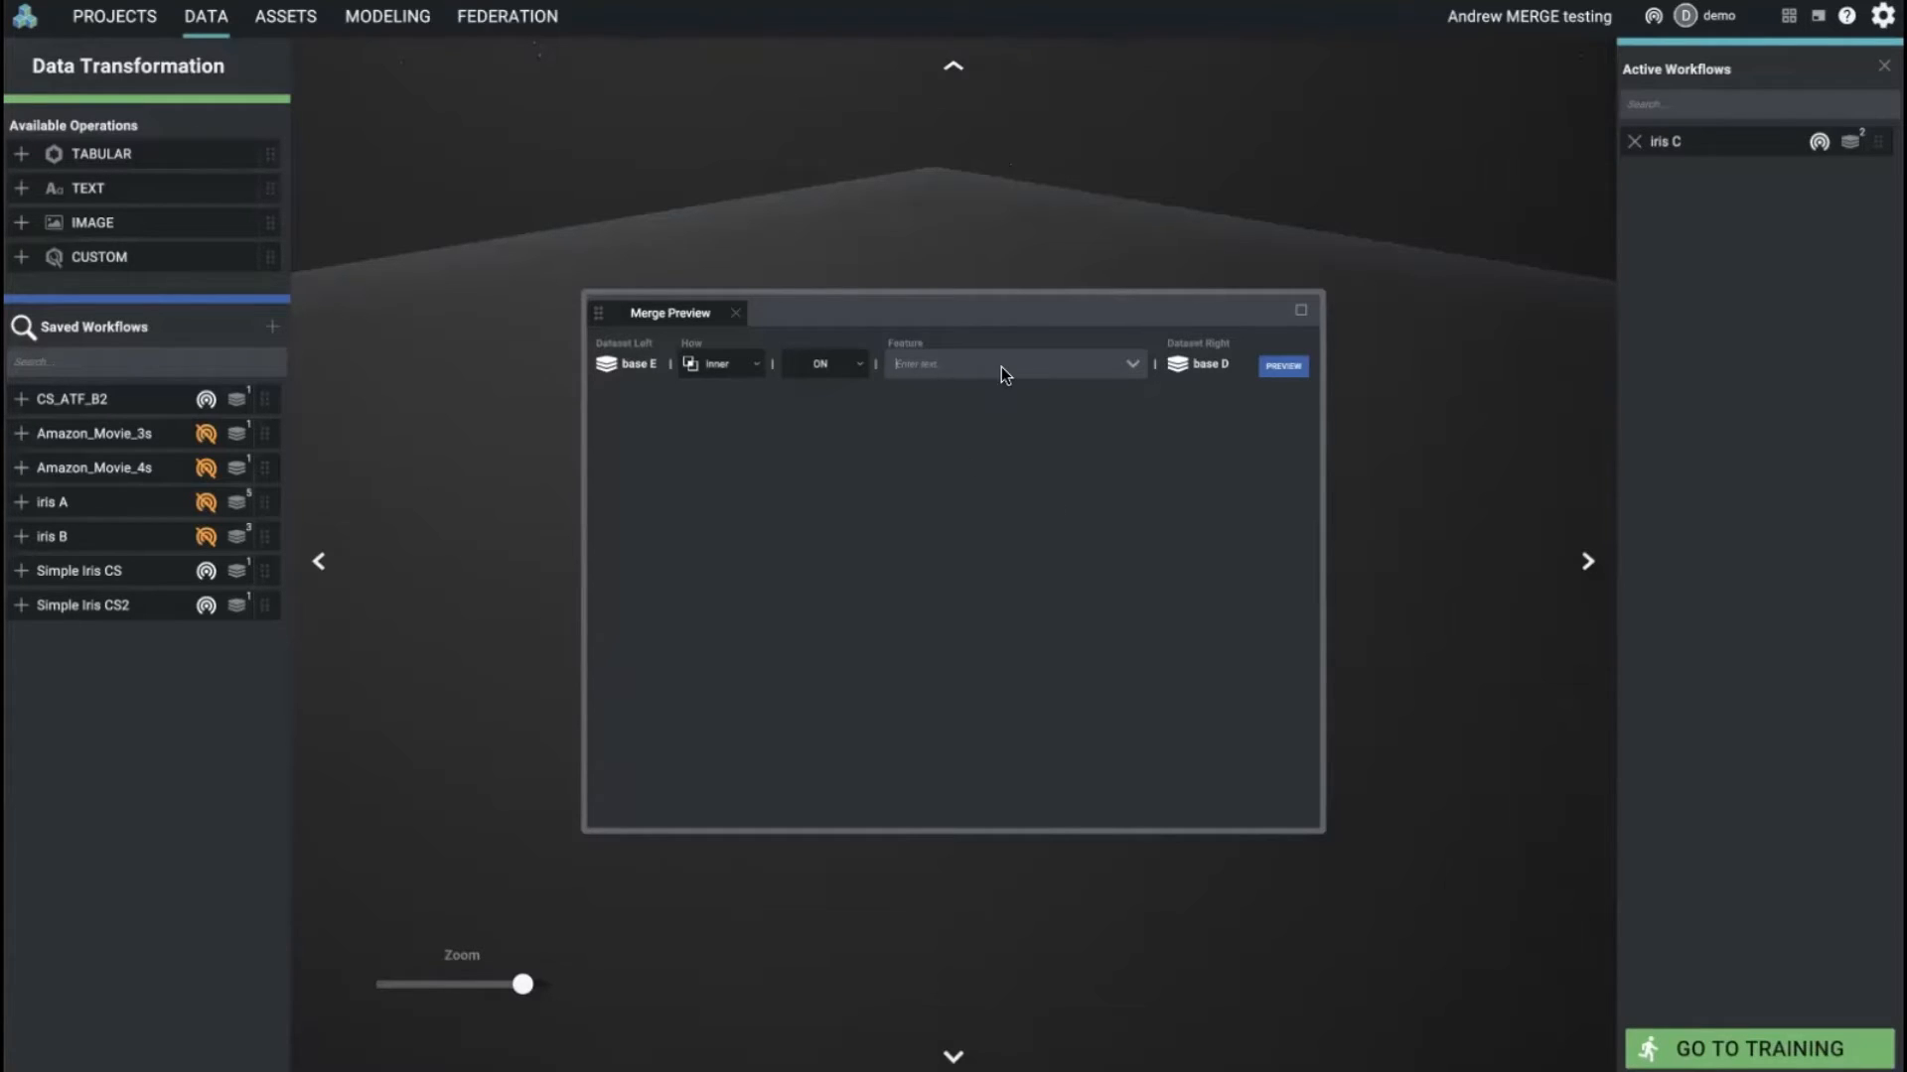
pyautogui.click(1063, 364)
pyautogui.write('f')
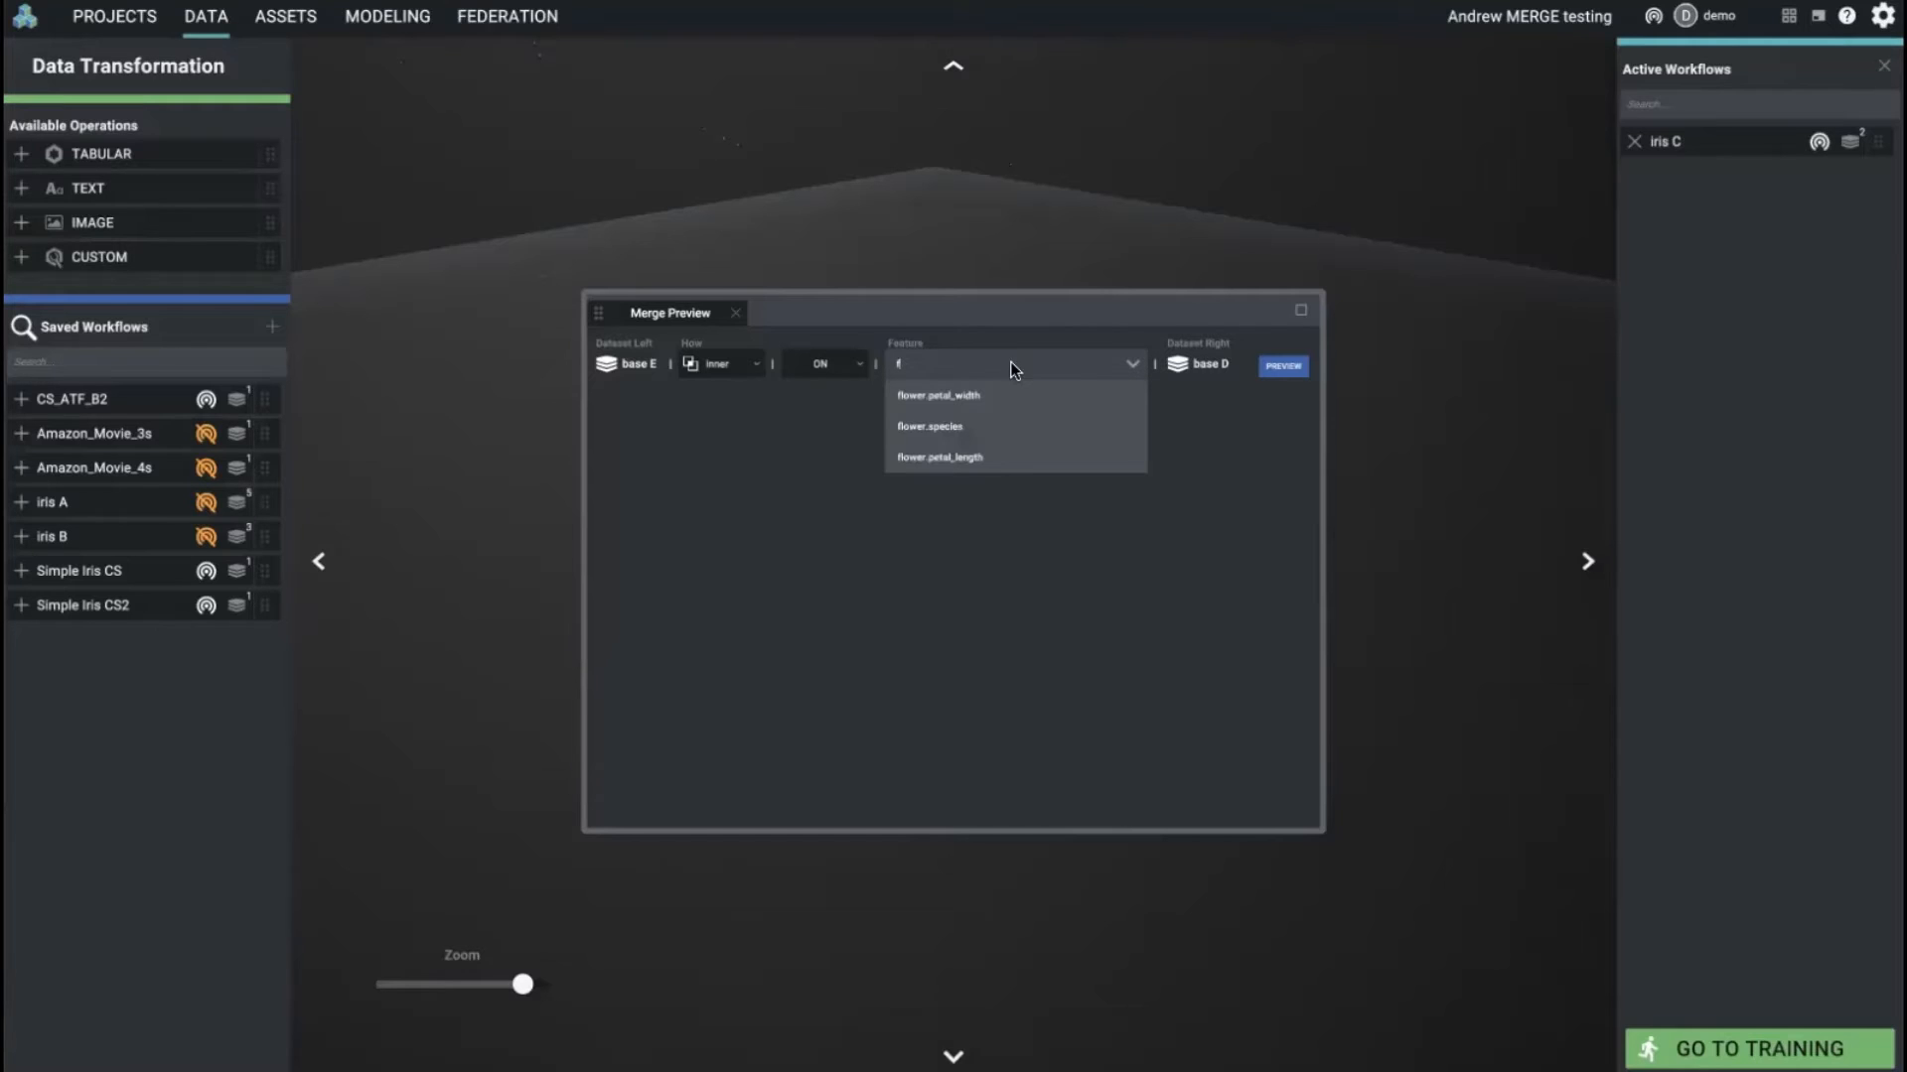
pyautogui.click(987, 425)
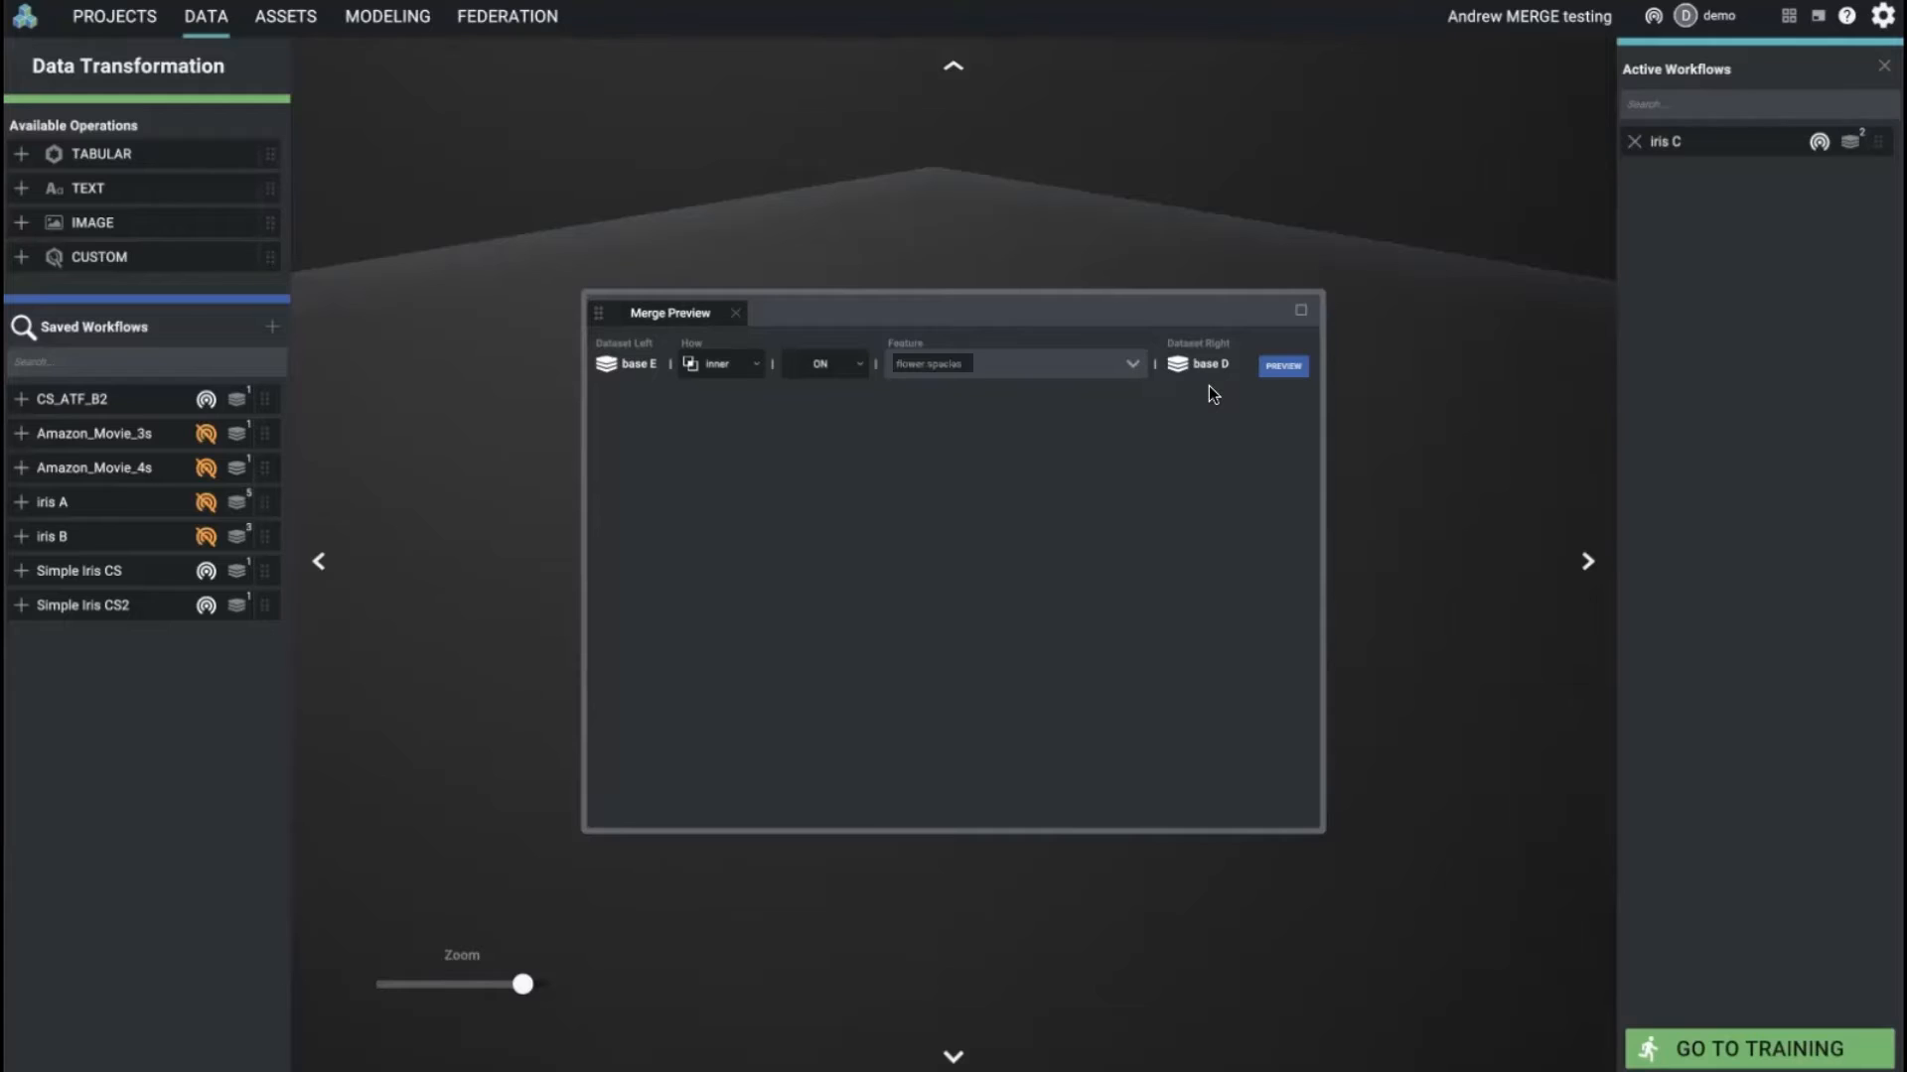
pyautogui.click(1285, 367)
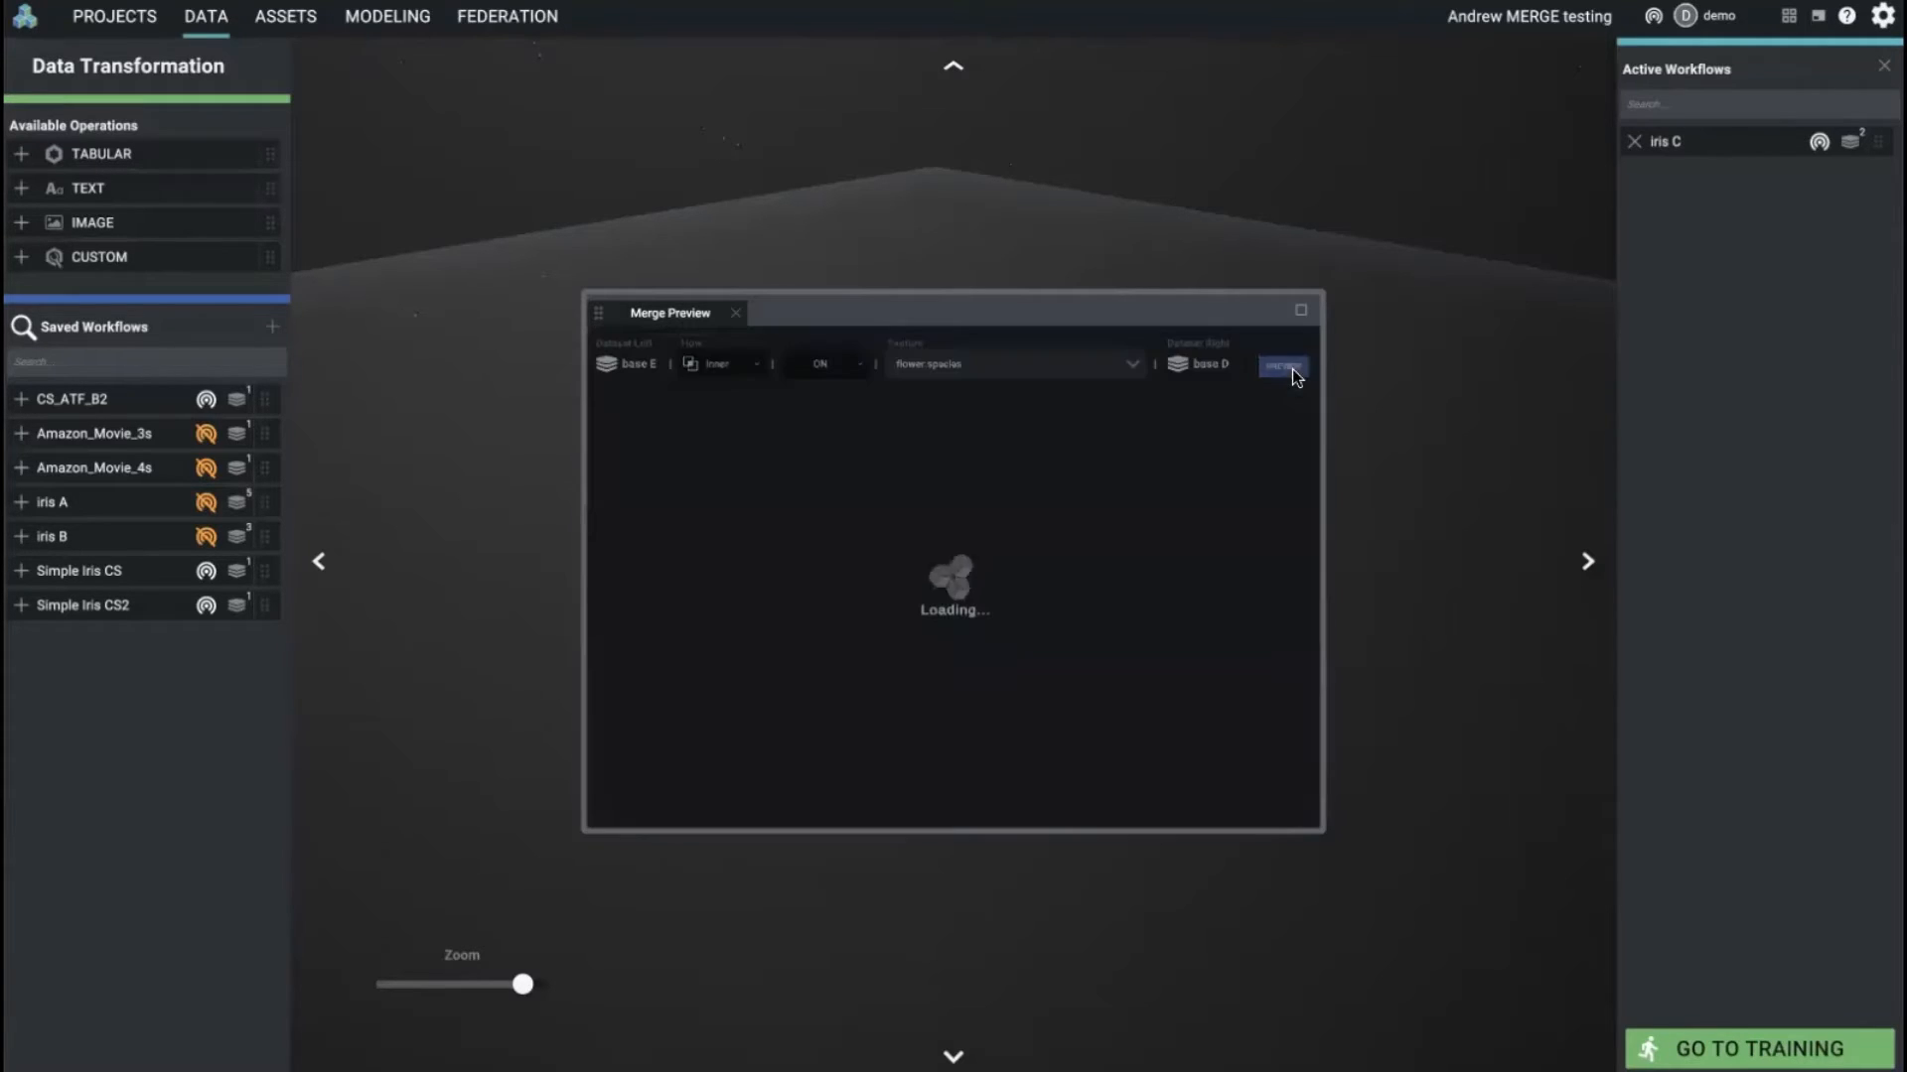
pyautogui.click(1818, 17)
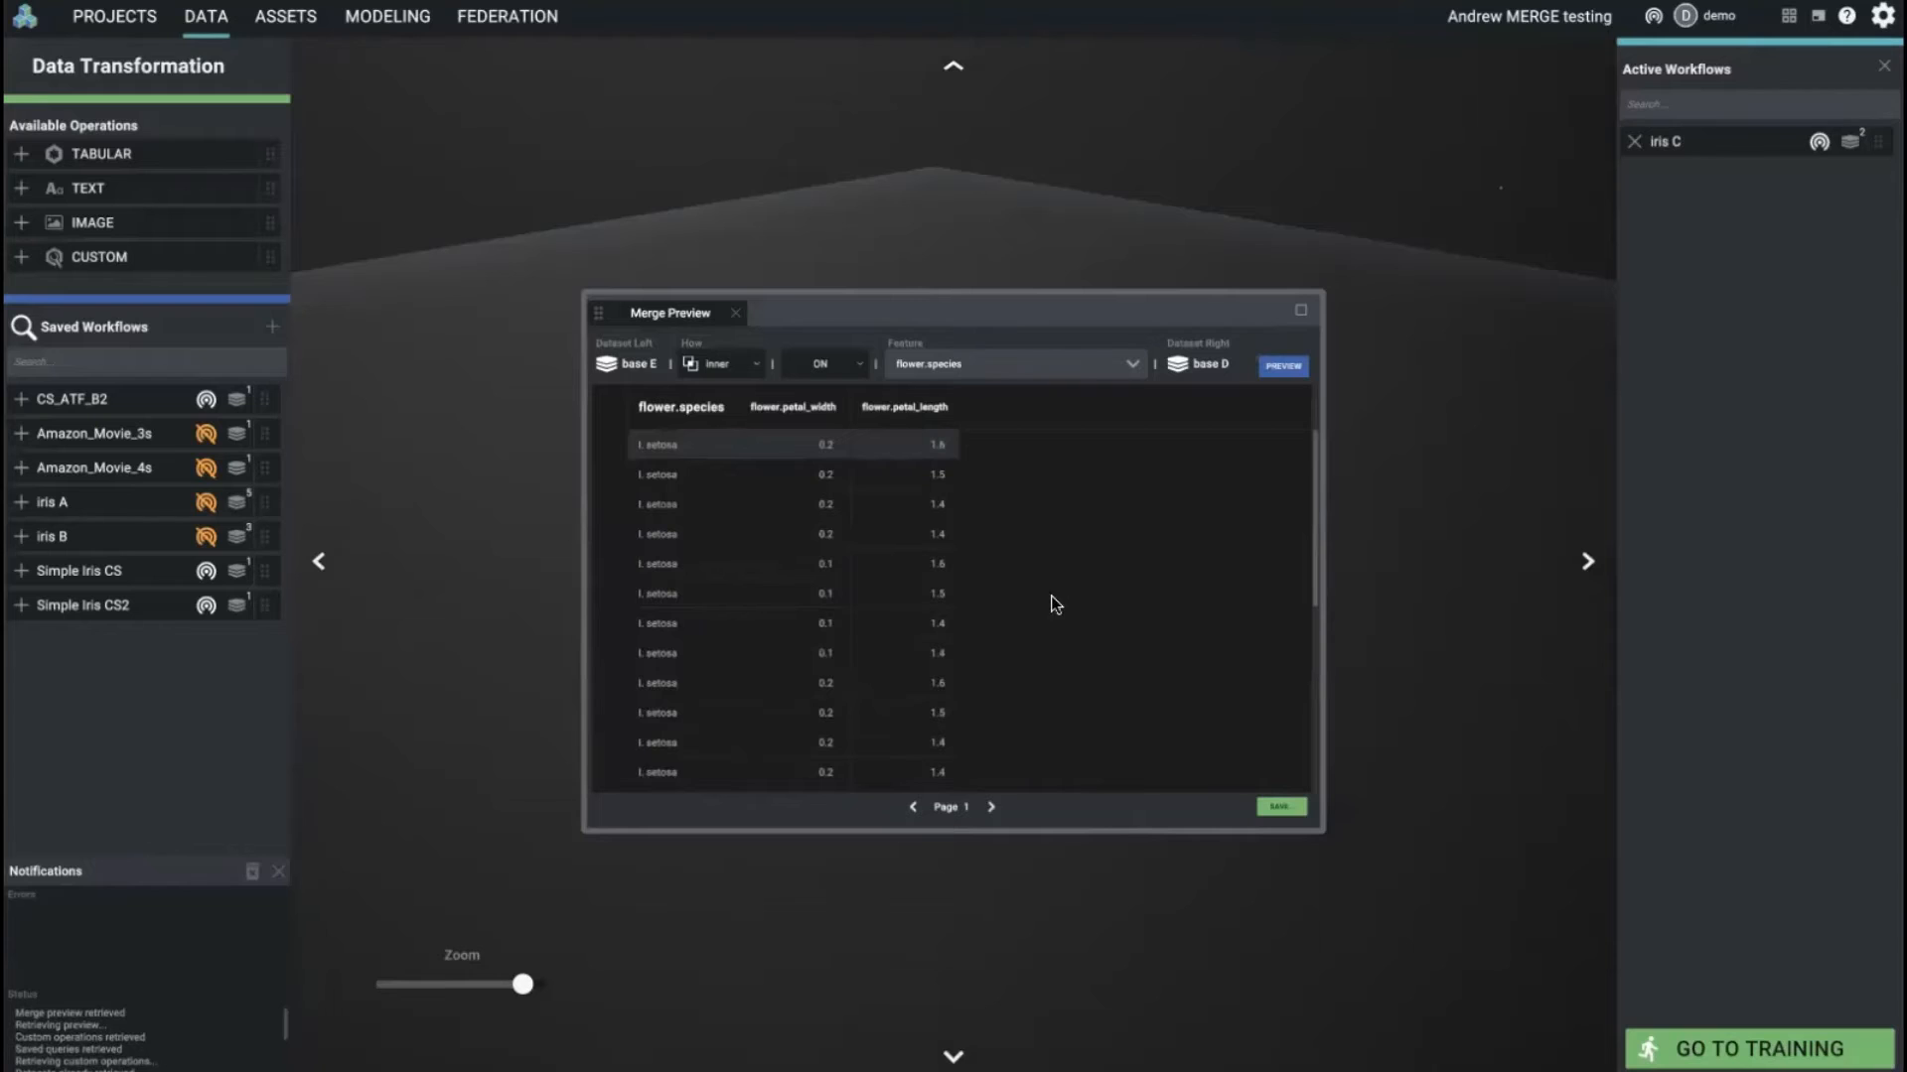
# Step: Examine the merged rows in the preview and the details of a single record
pyautogui.scroll(-5, 1152, 595)
pyautogui.scroll(5, 1147, 635)
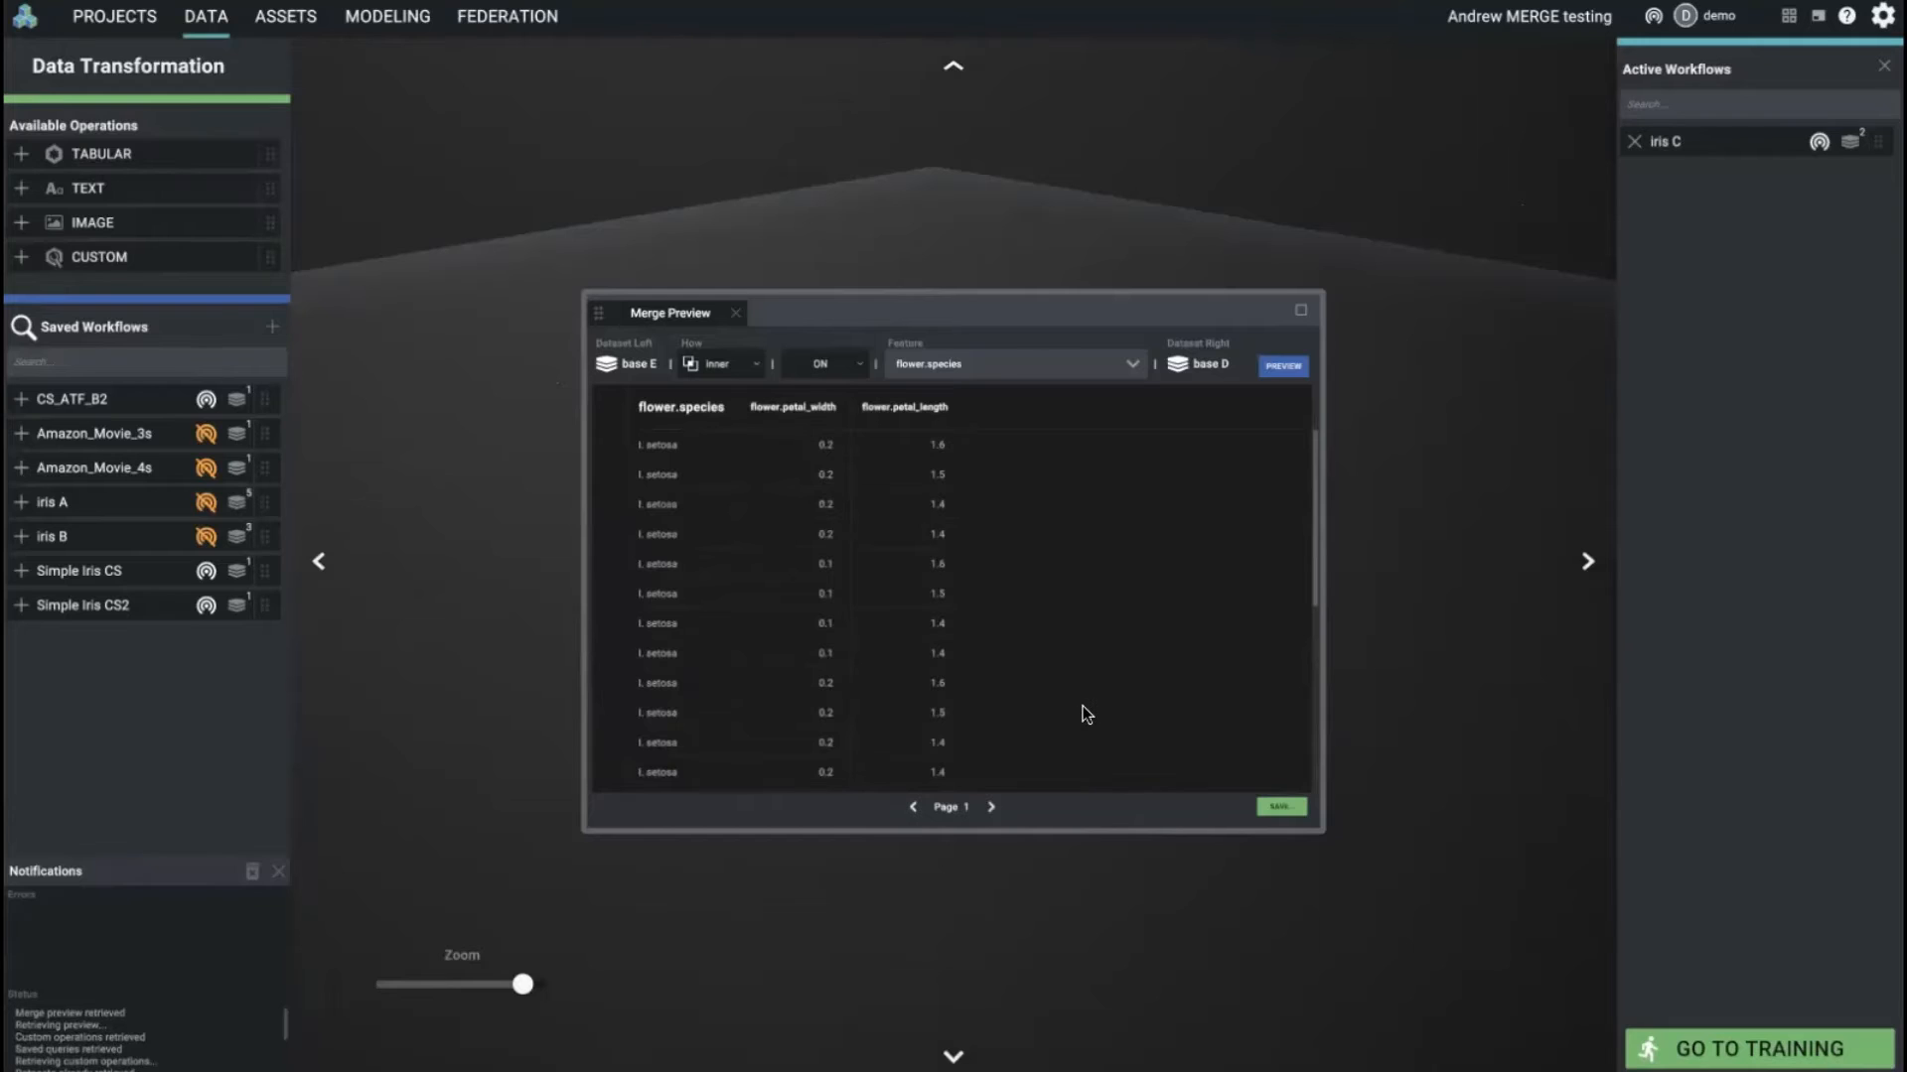
pyautogui.scroll(-2, 1092, 645)
pyautogui.scroll(1, 1087, 685)
pyautogui.click(807, 556)
pyautogui.click(802, 503)
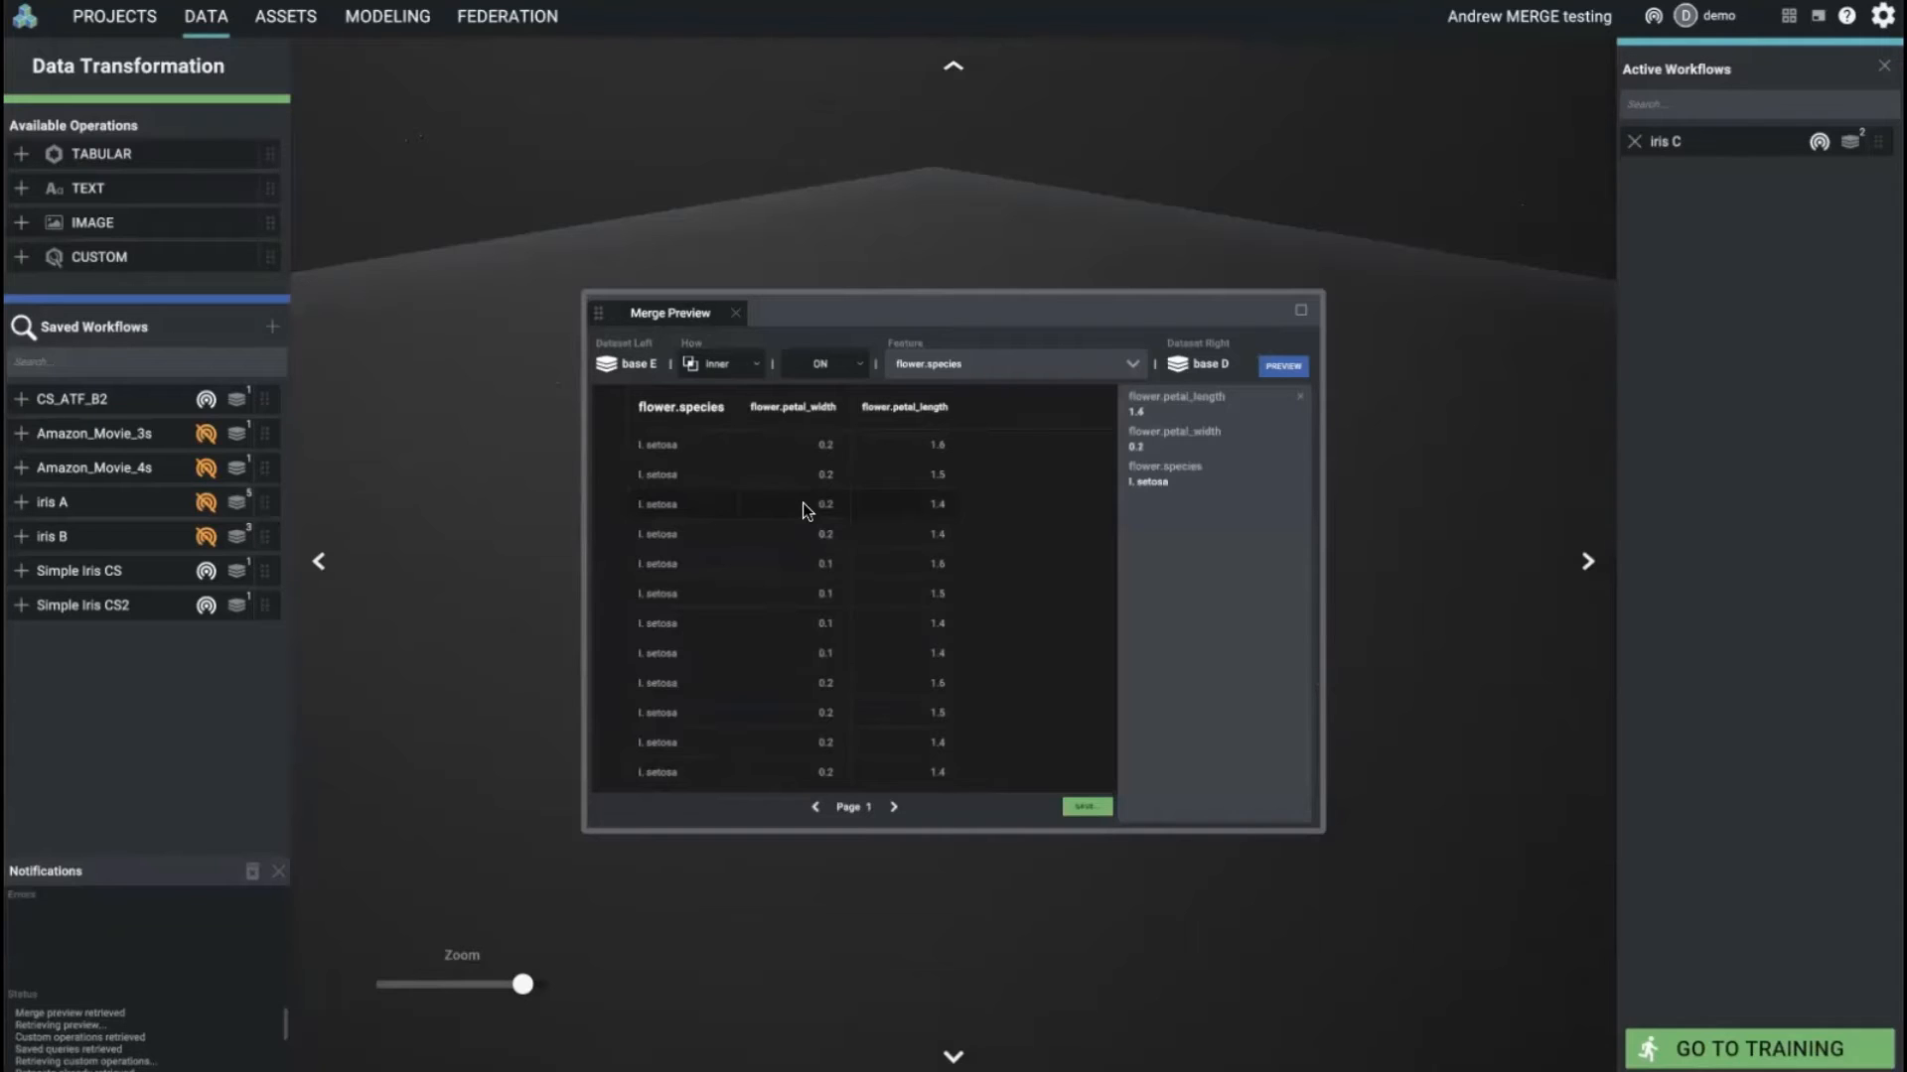
pyautogui.click(1296, 395)
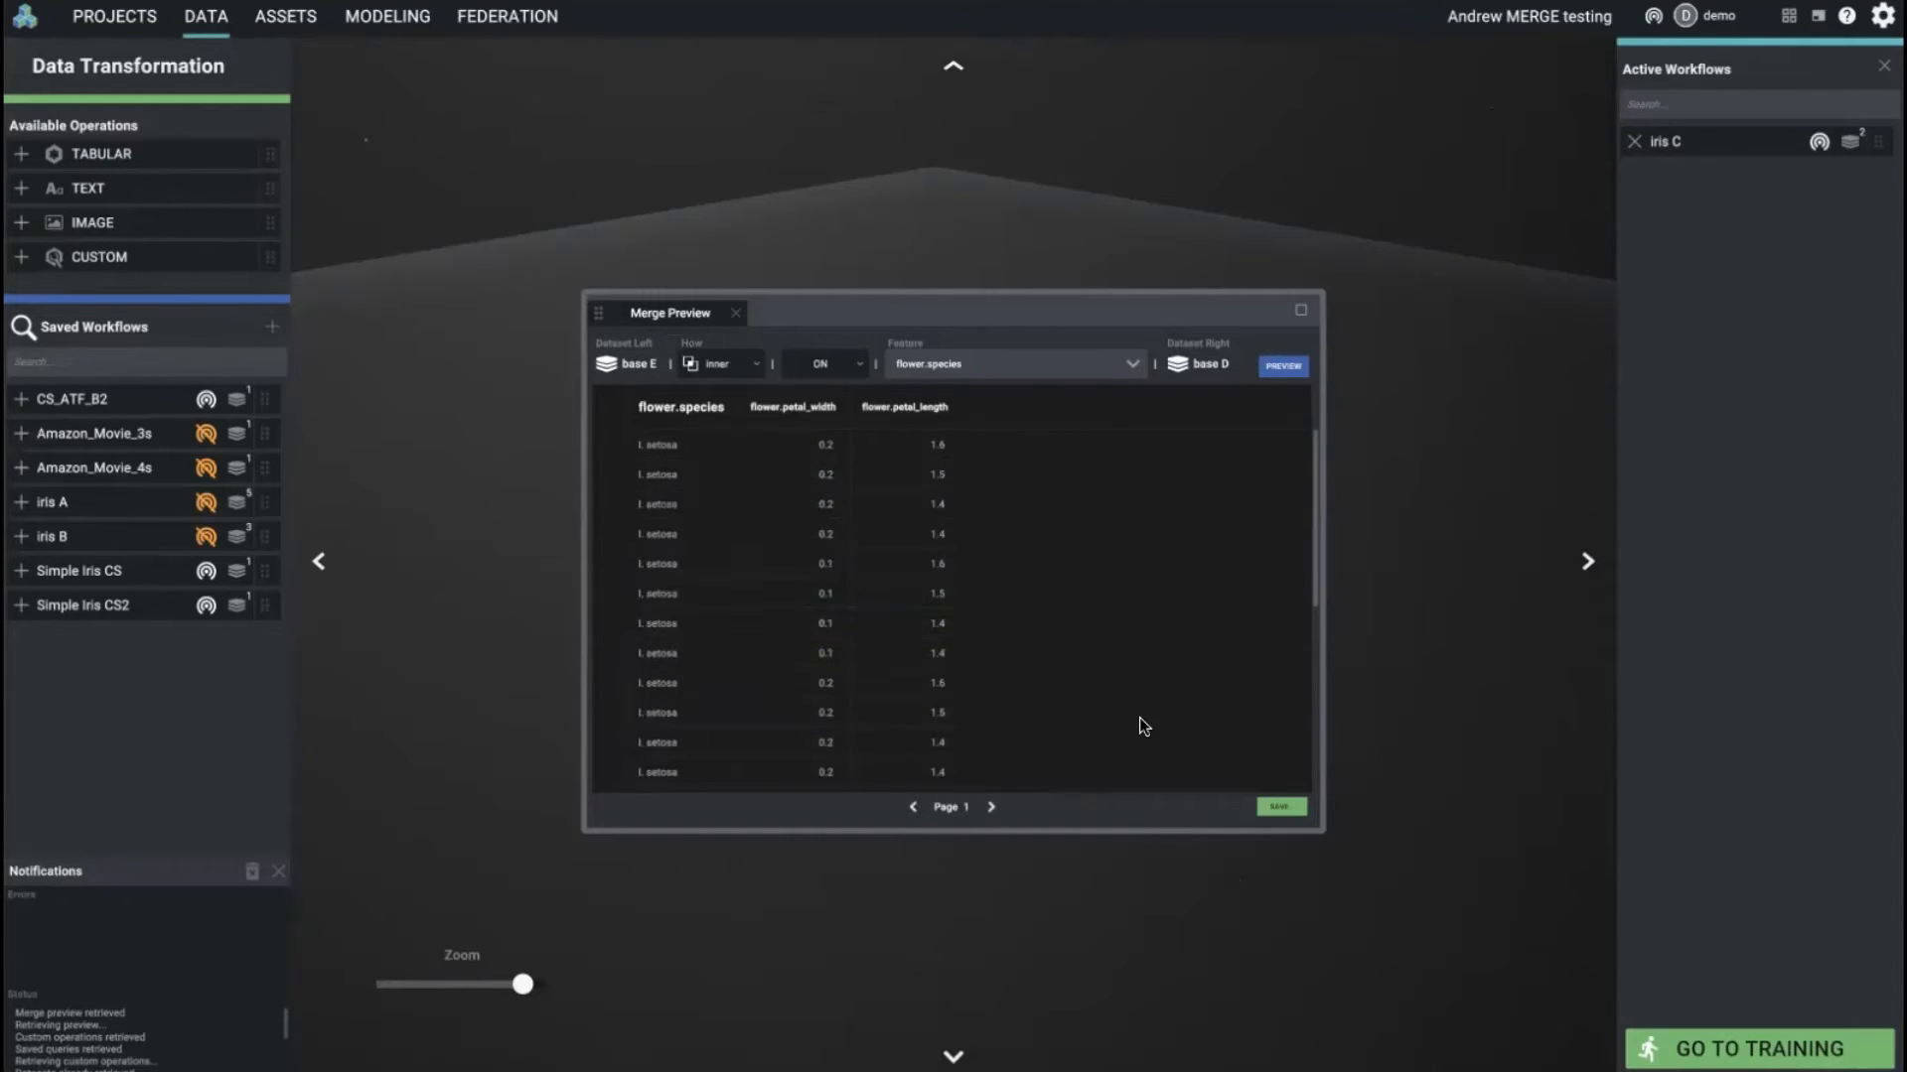
# Step: Start saving the merge as a virtual dataset named "iris merged" with the description "a merged iris dataset"
pyautogui.click(1287, 810)
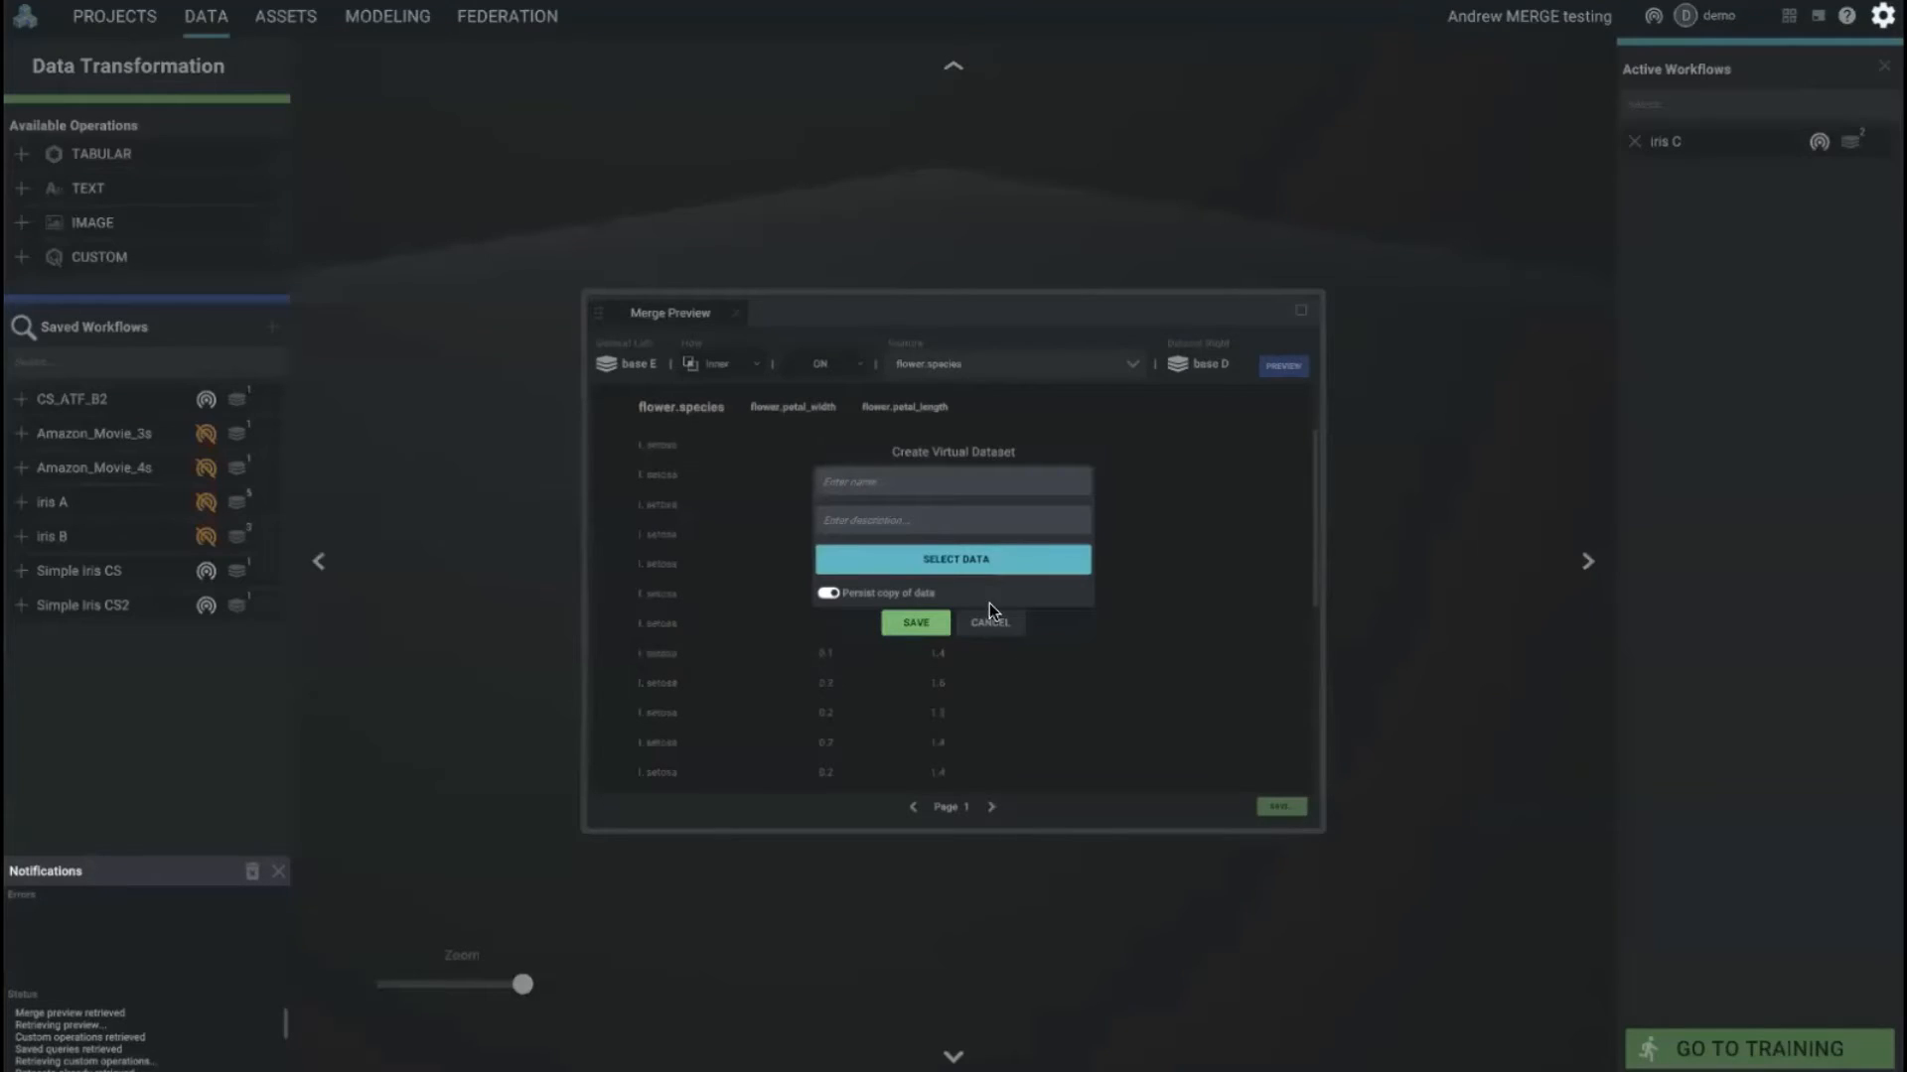
pyautogui.click(1002, 486)
pyautogui.write('iris merged')
pyautogui.click(985, 516)
pyautogui.write('a merged iris dataset')
# Step: Save the virtual dataset with flower.petal_width as feature, flower.petal_length as label, and no persistent copy of the data
pyautogui.click(985, 562)
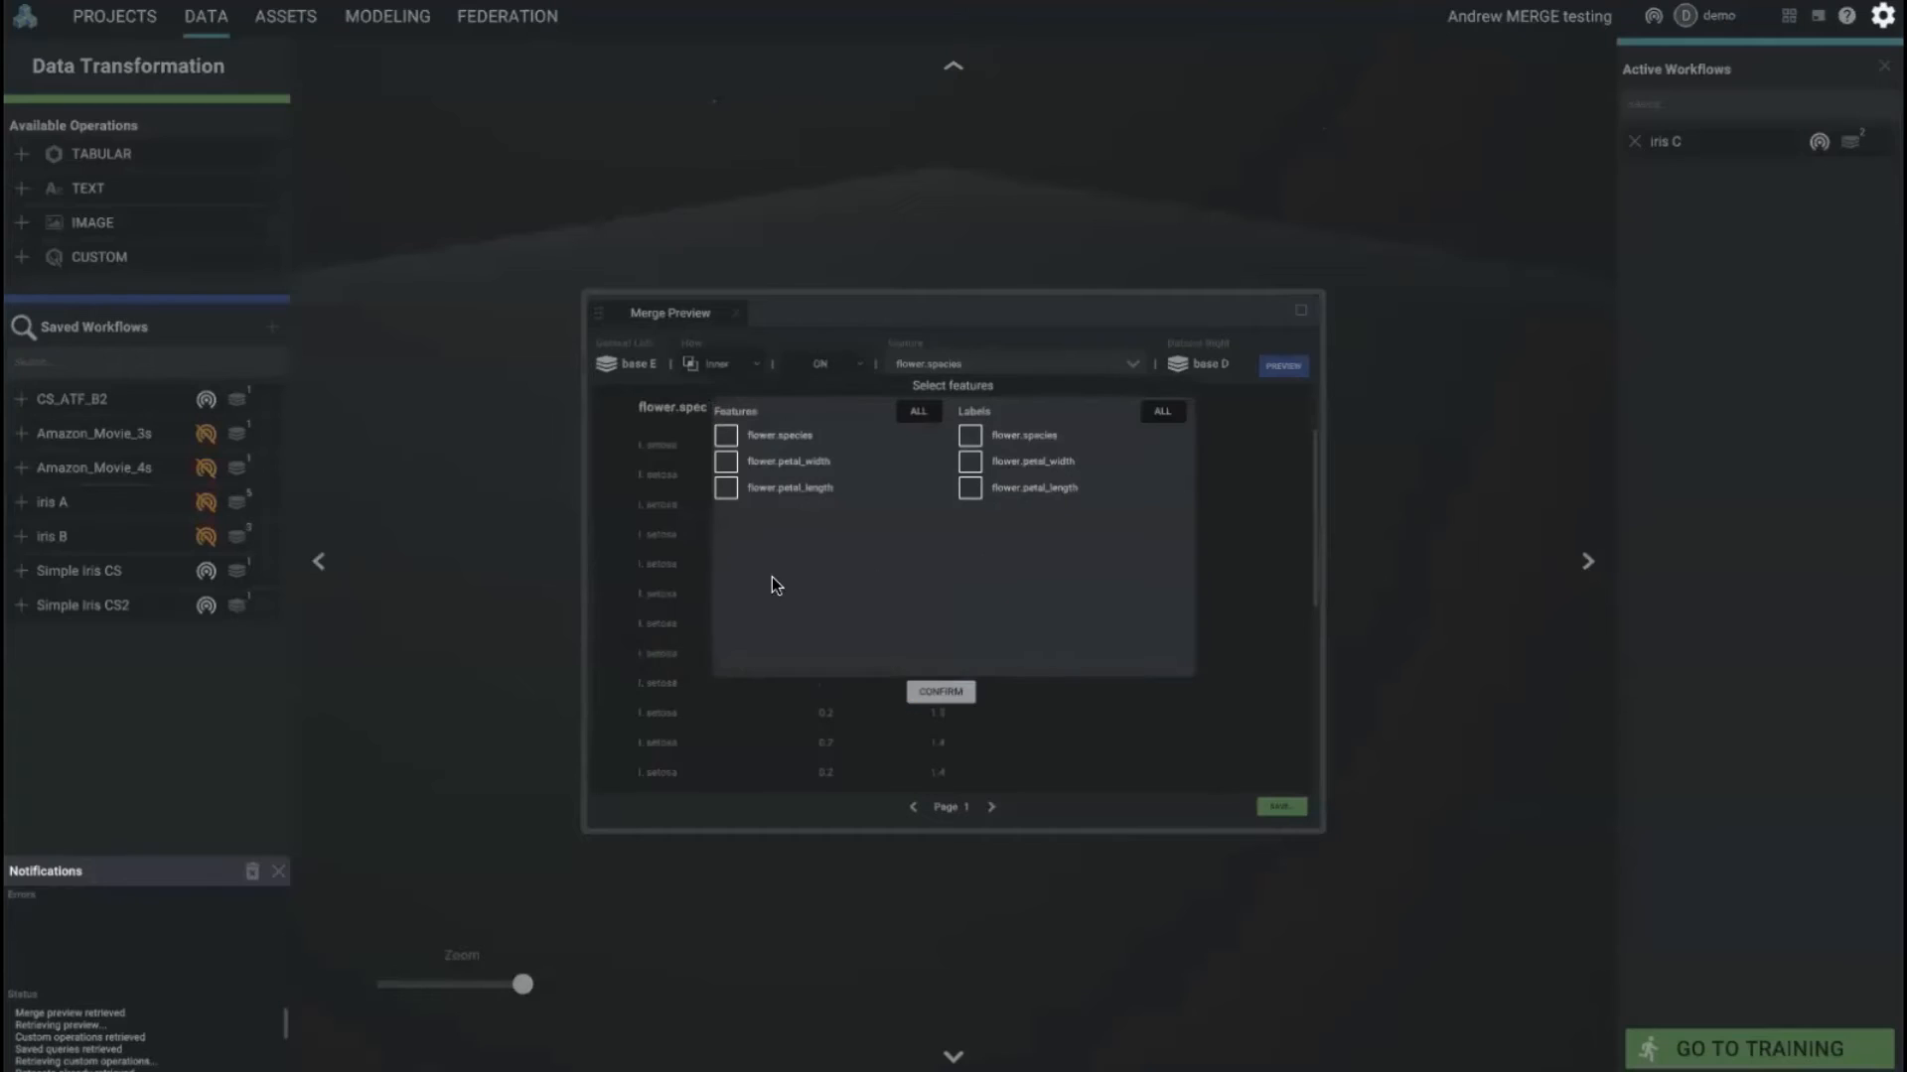
pyautogui.click(723, 462)
pyautogui.click(969, 486)
pyautogui.click(938, 692)
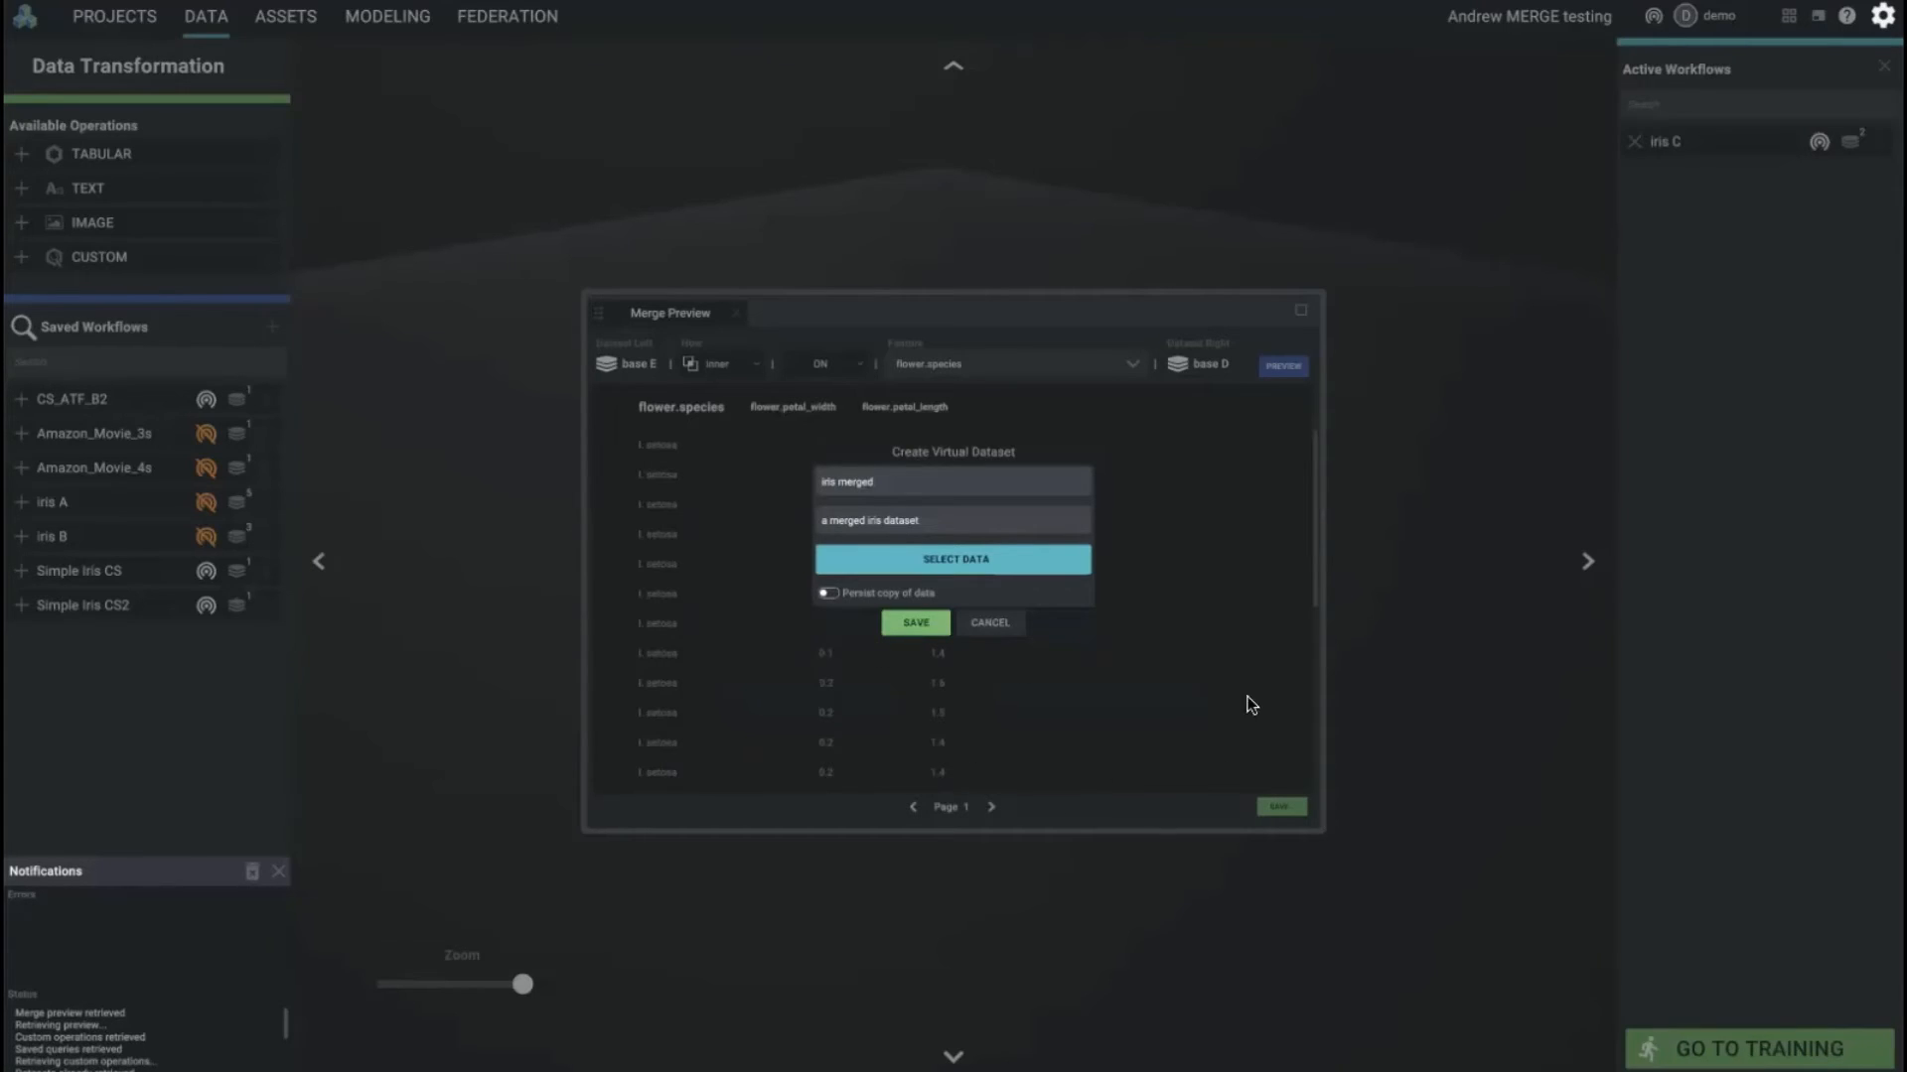
pyautogui.click(922, 632)
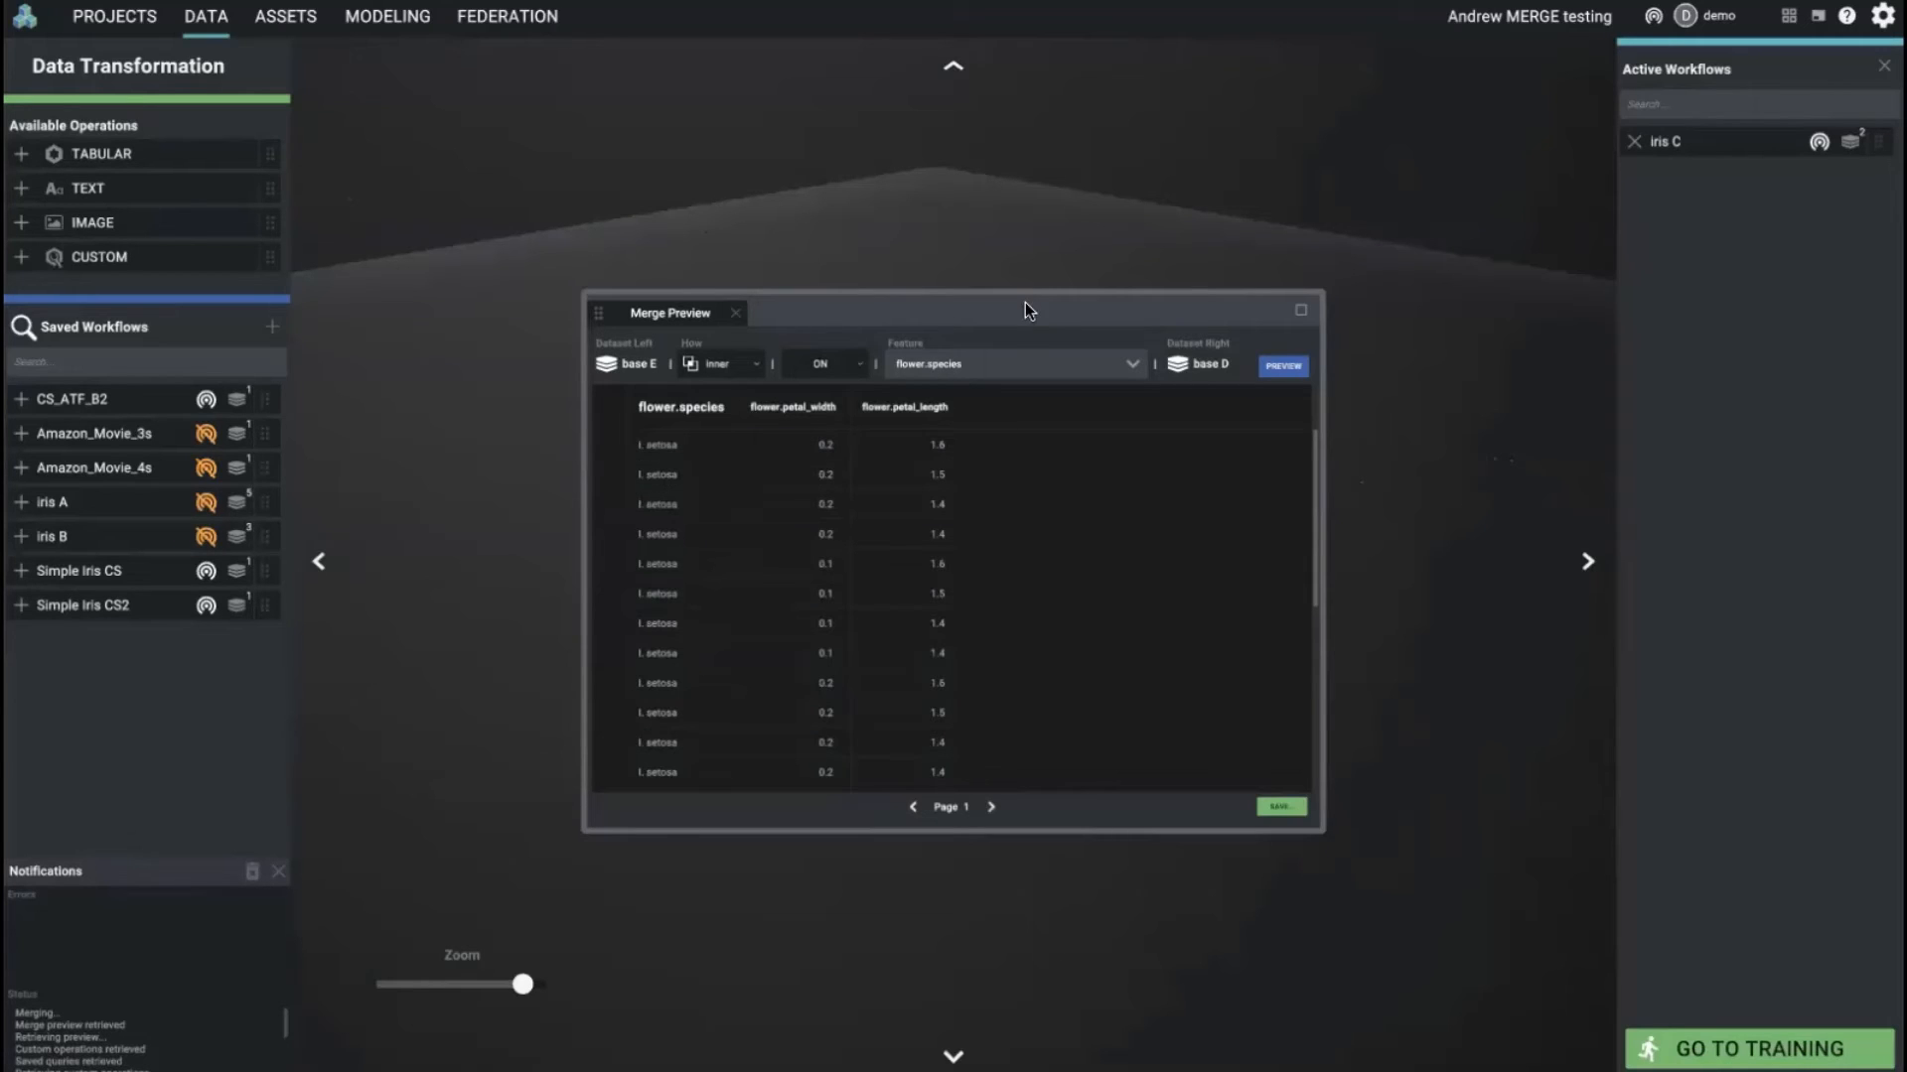
# Step: Close the merge preview and reload the iris C workflow into the workspace
pyautogui.moveTo(893, 308); pyautogui.dragTo(695, 400)
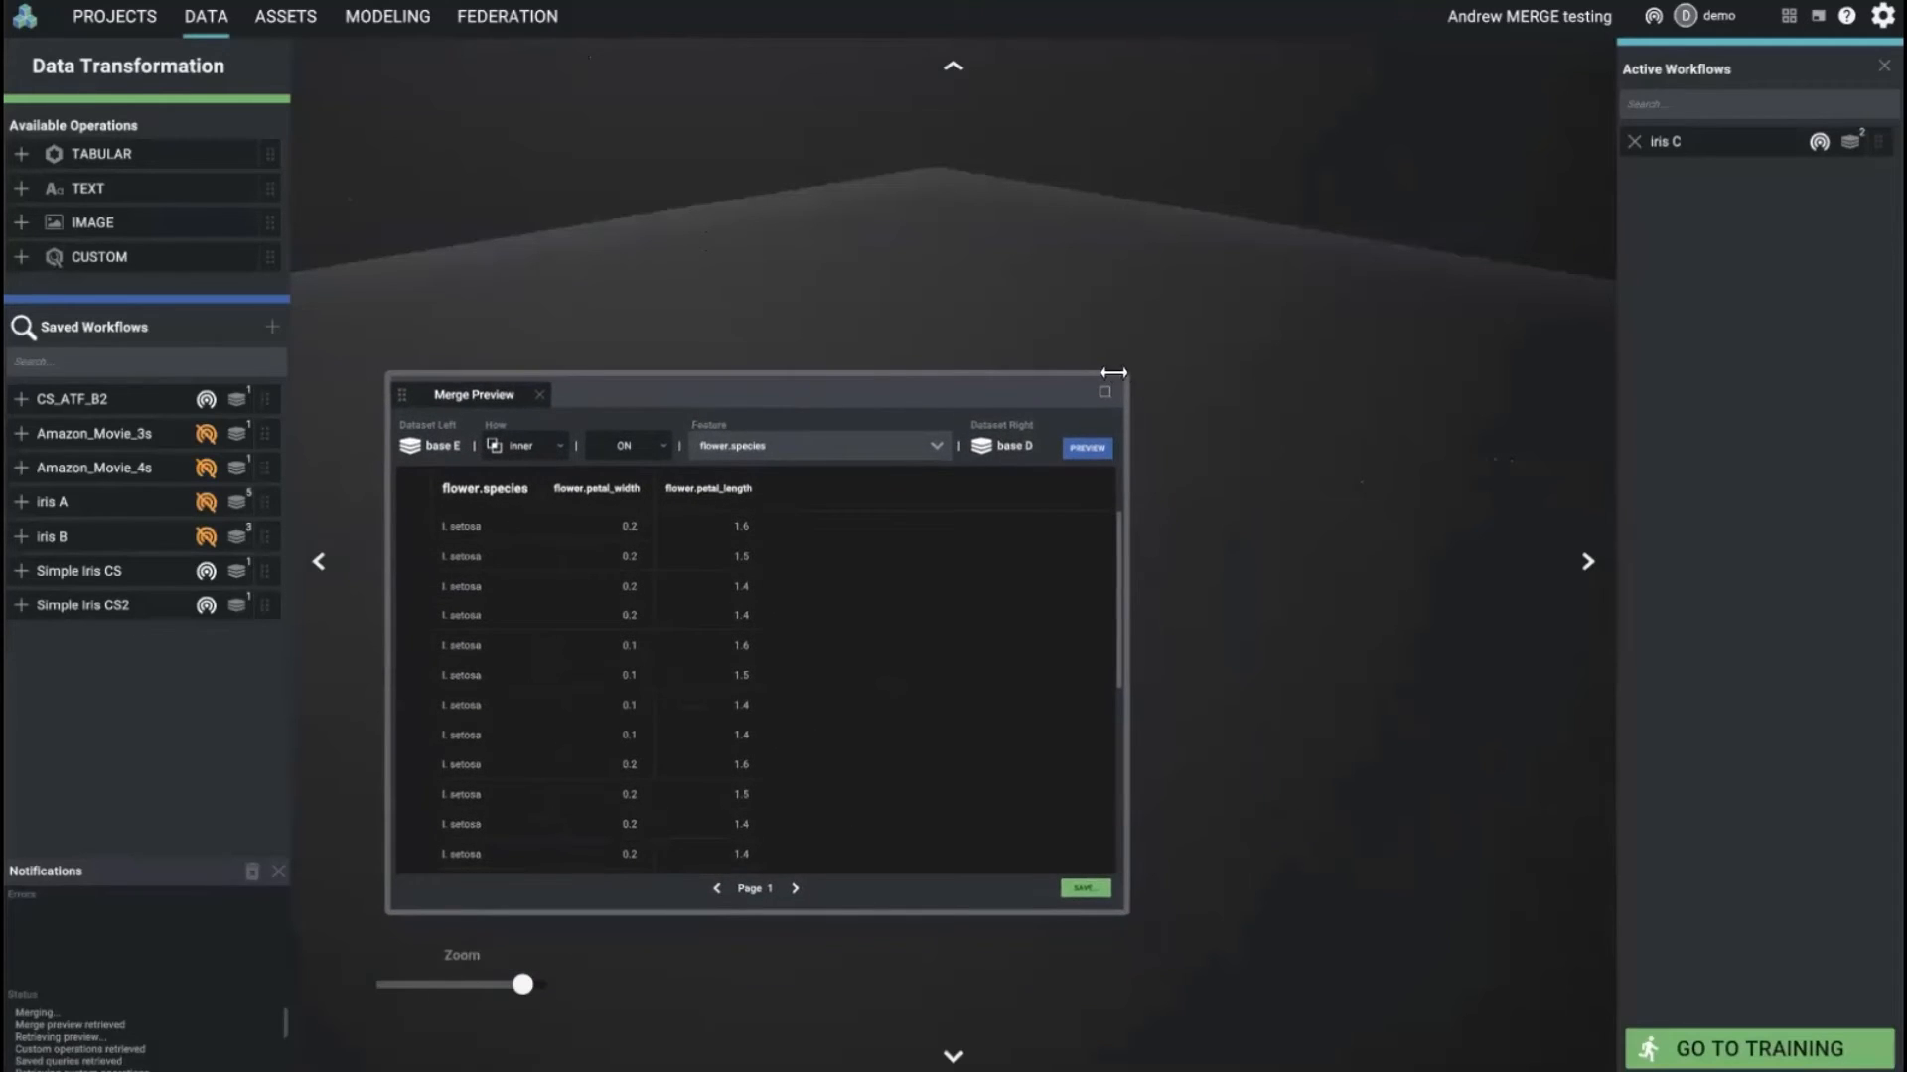
pyautogui.moveTo(968, 387); pyautogui.dragTo(896, 568)
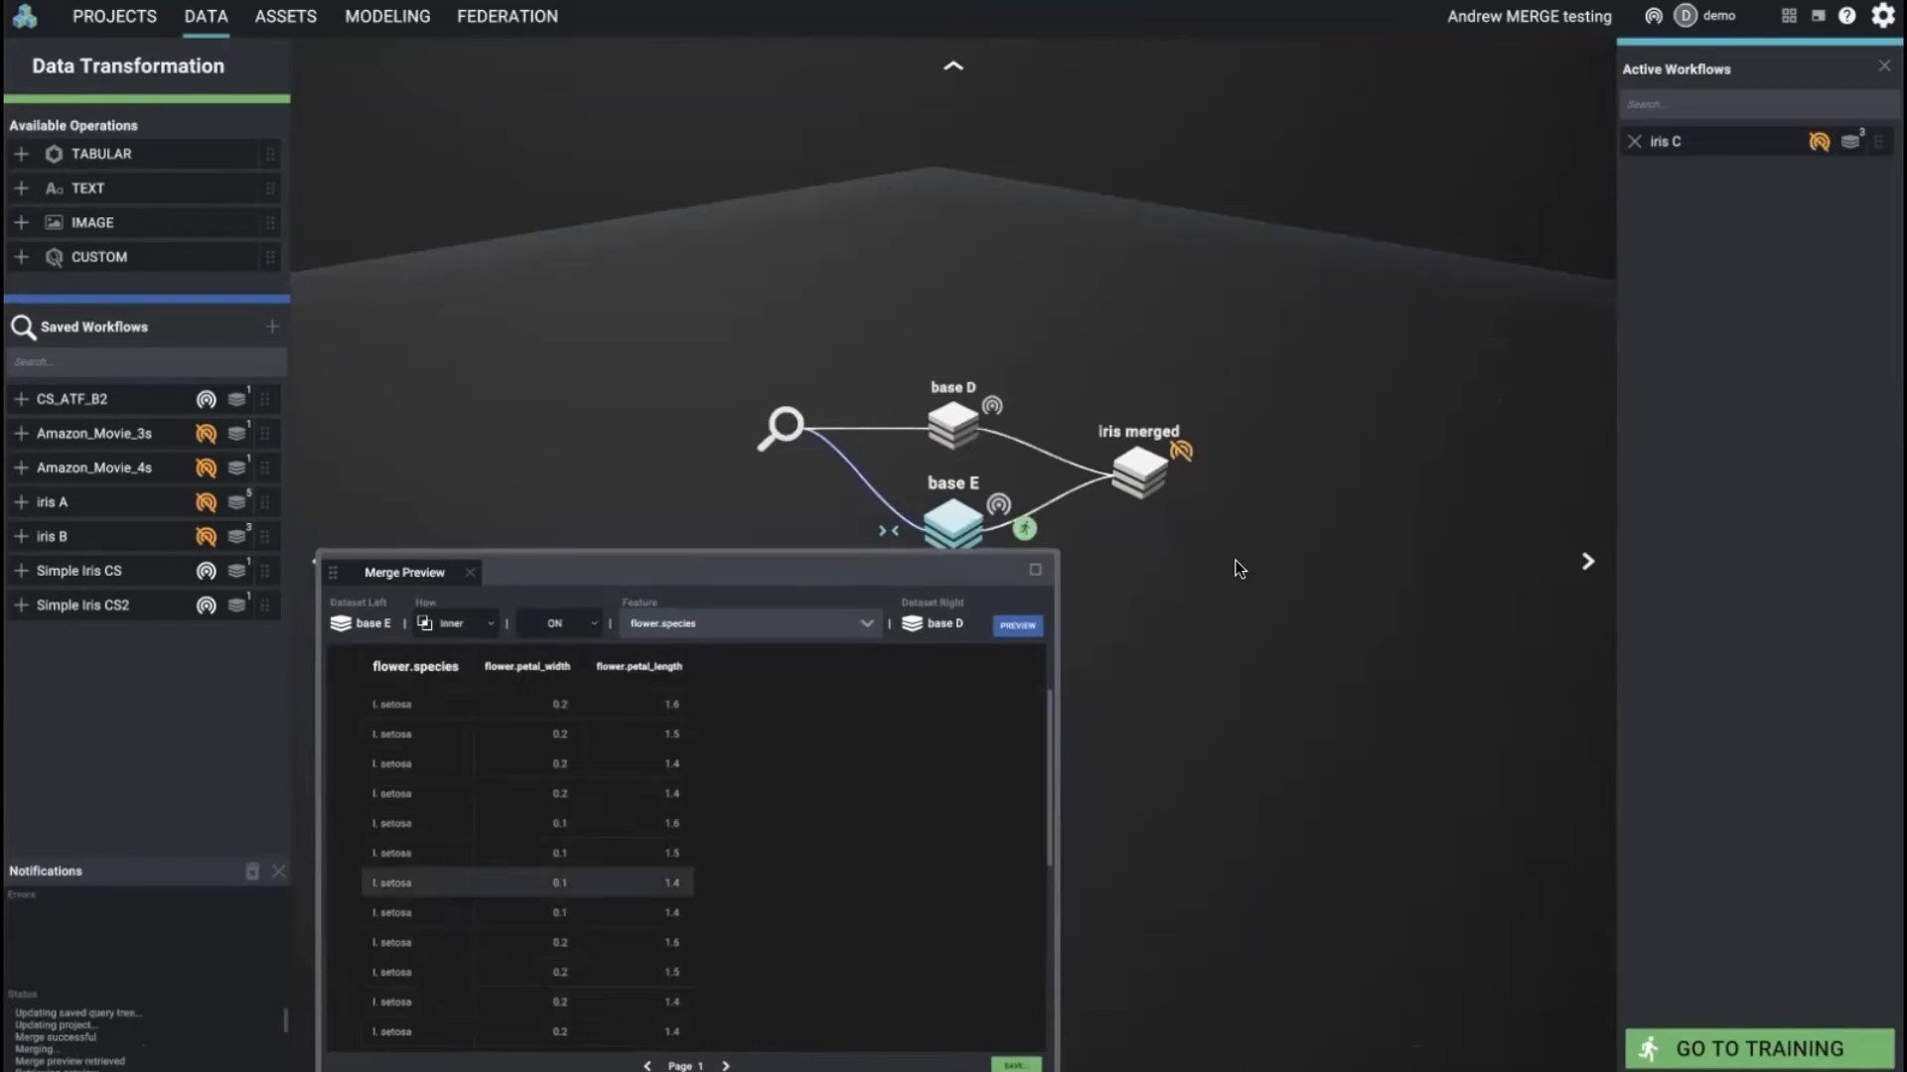
pyautogui.click(469, 574)
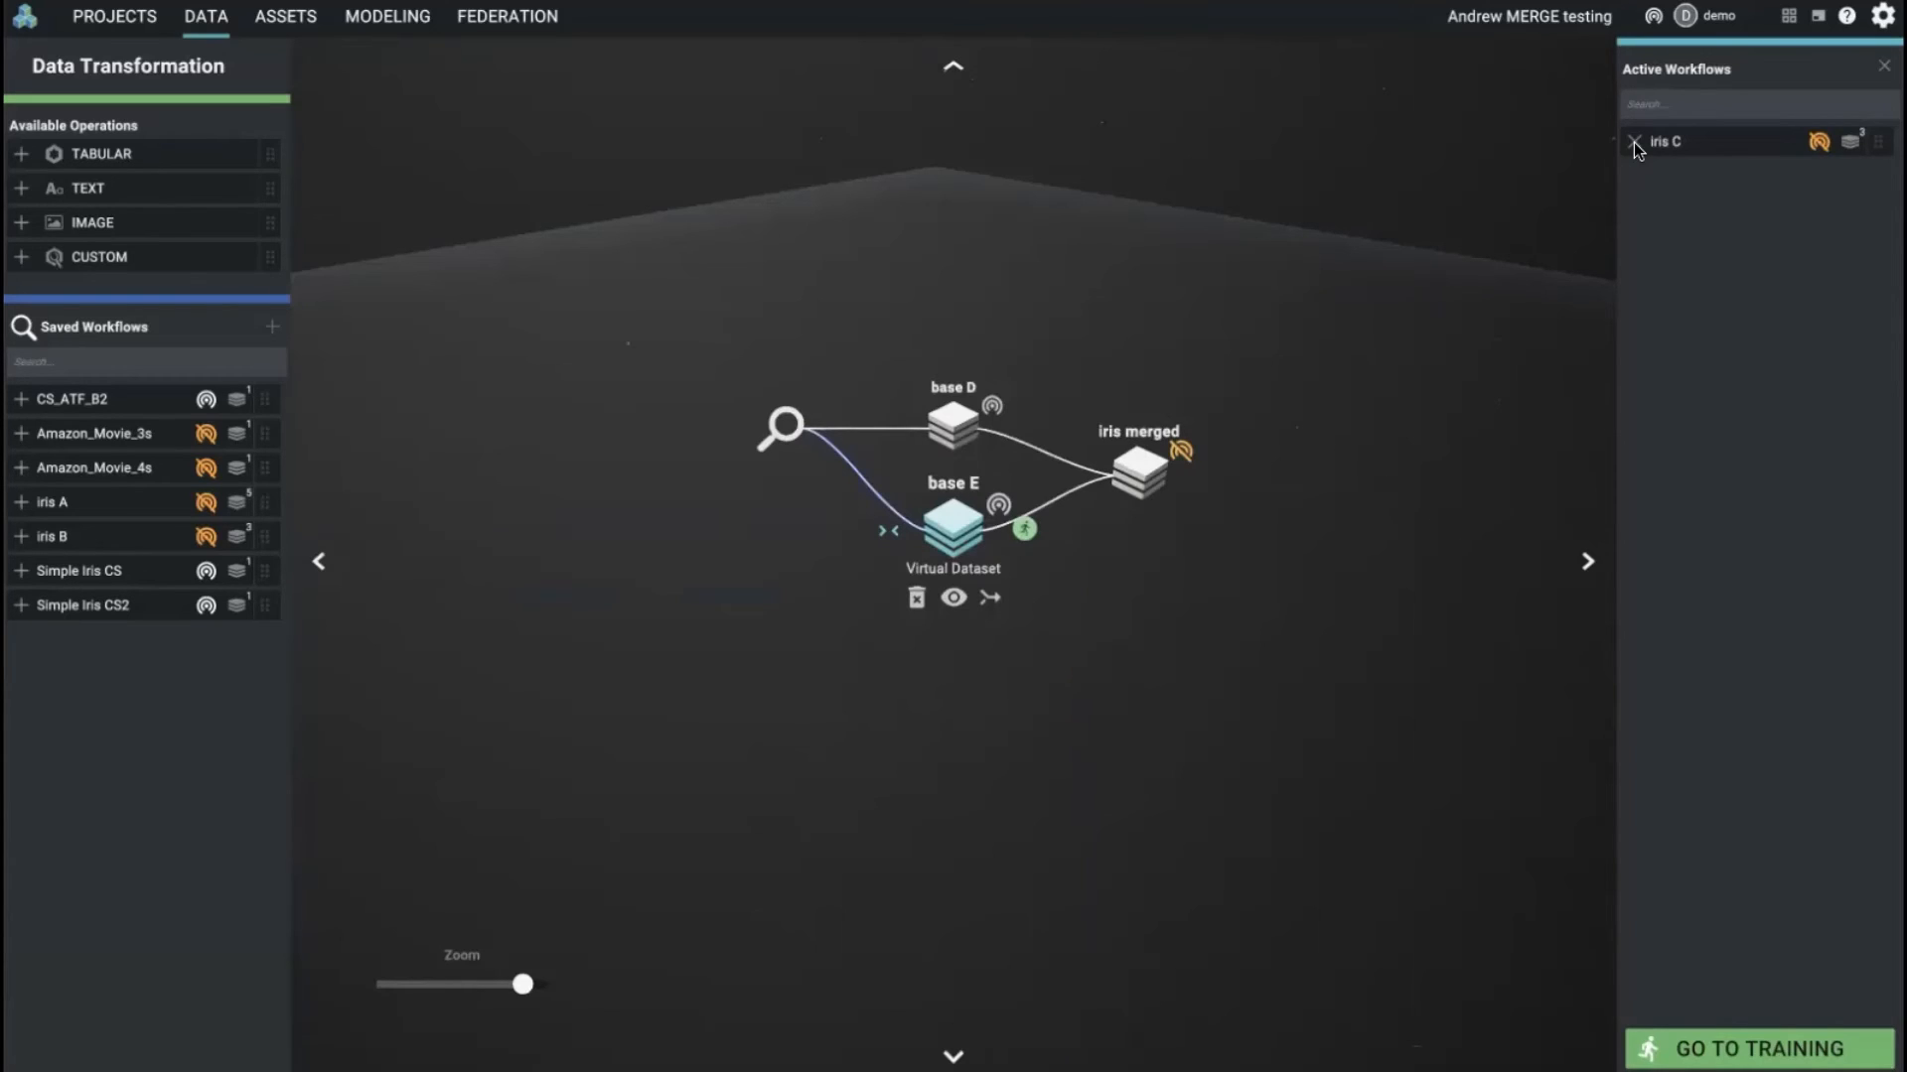
pyautogui.click(1635, 141)
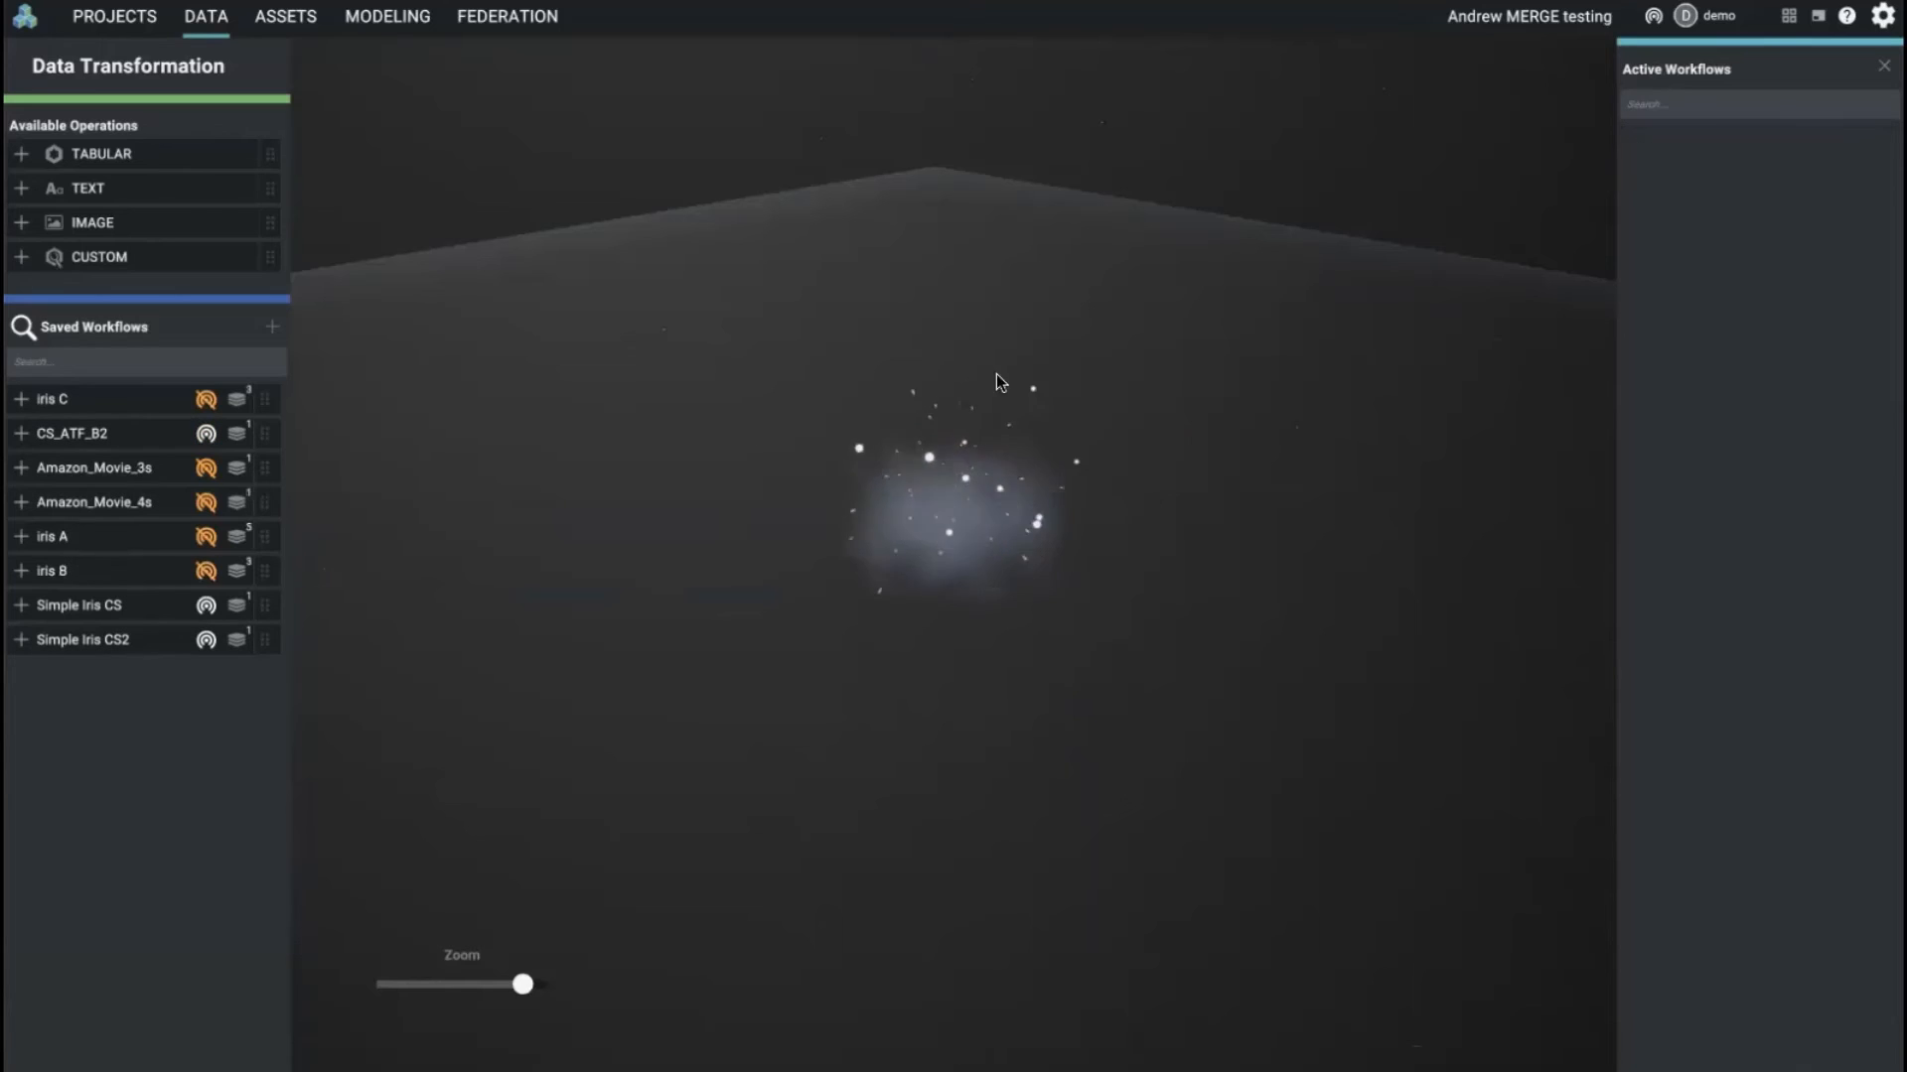
pyautogui.click(21, 400)
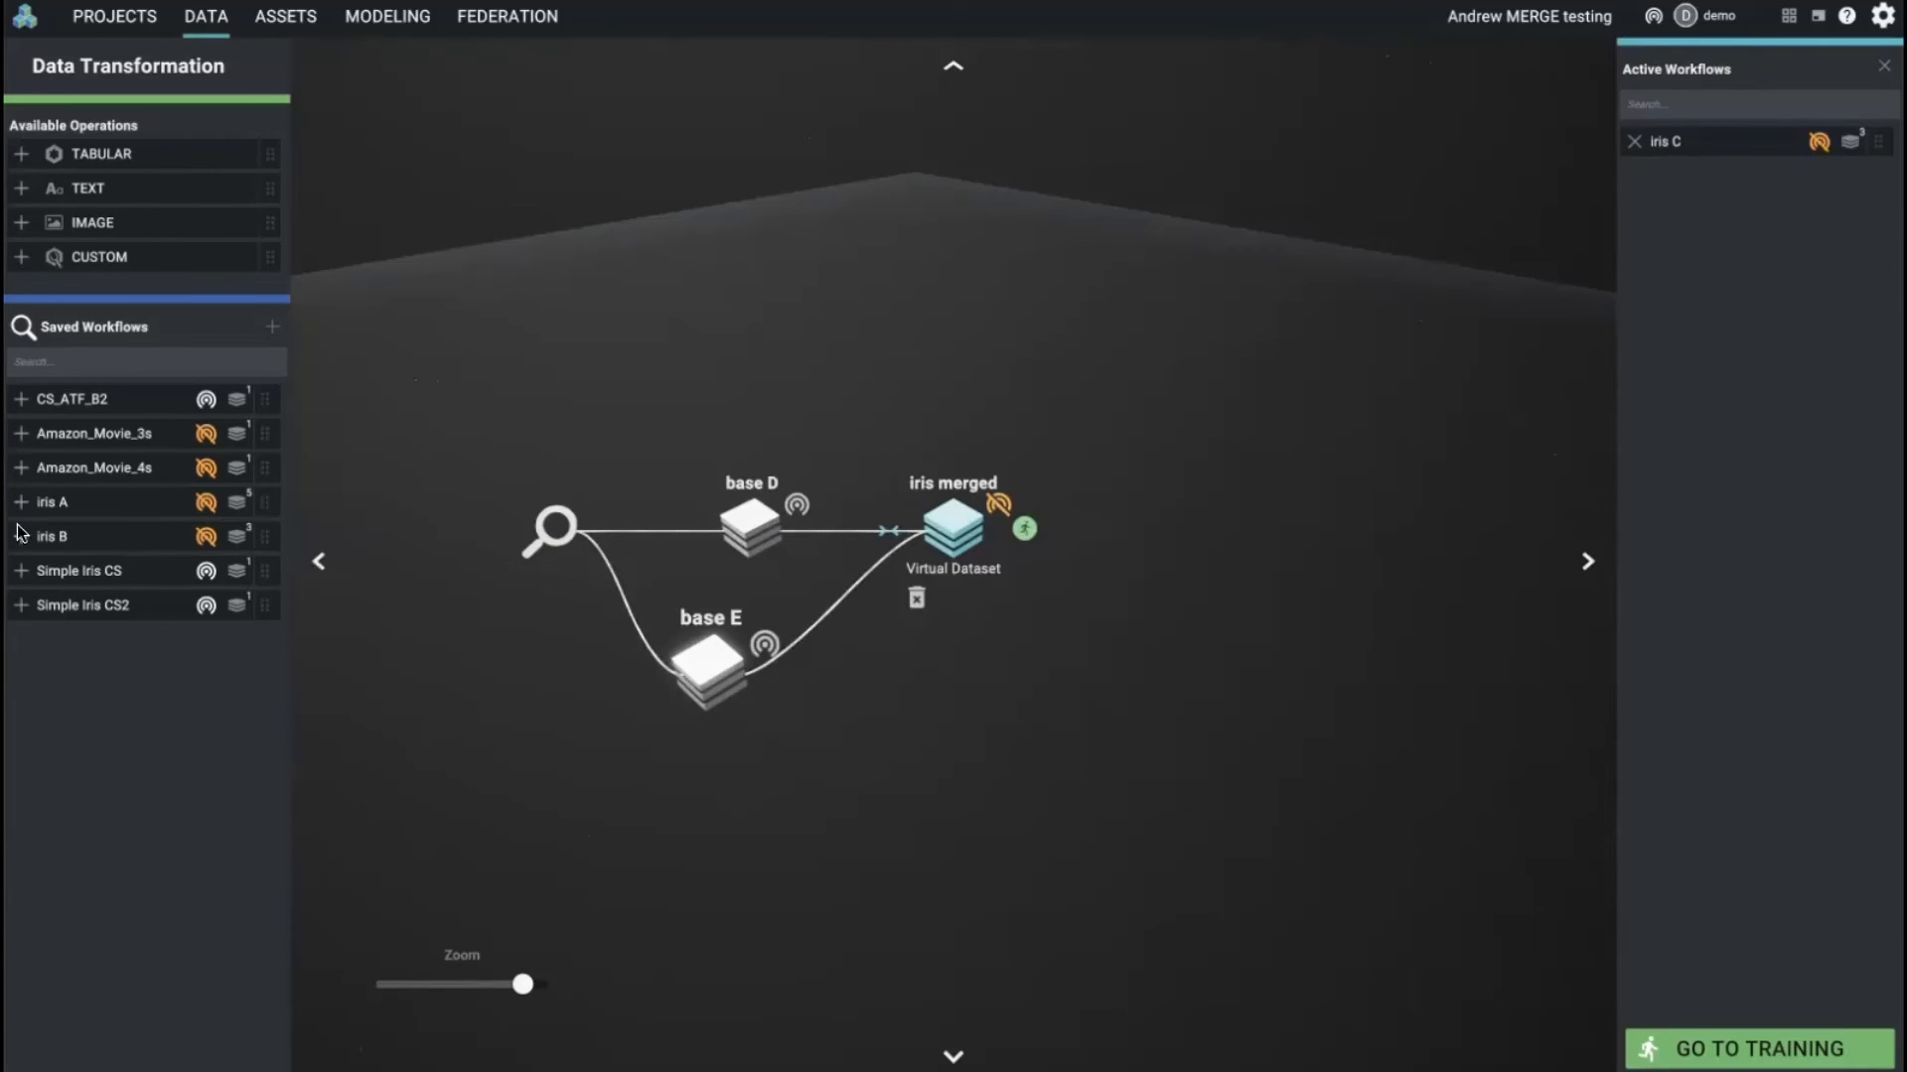
# Step: Replace the active iris C workflow with iris A and iris B, and inspect how merge C and merge A connect to their base datasets
pyautogui.click(1635, 142)
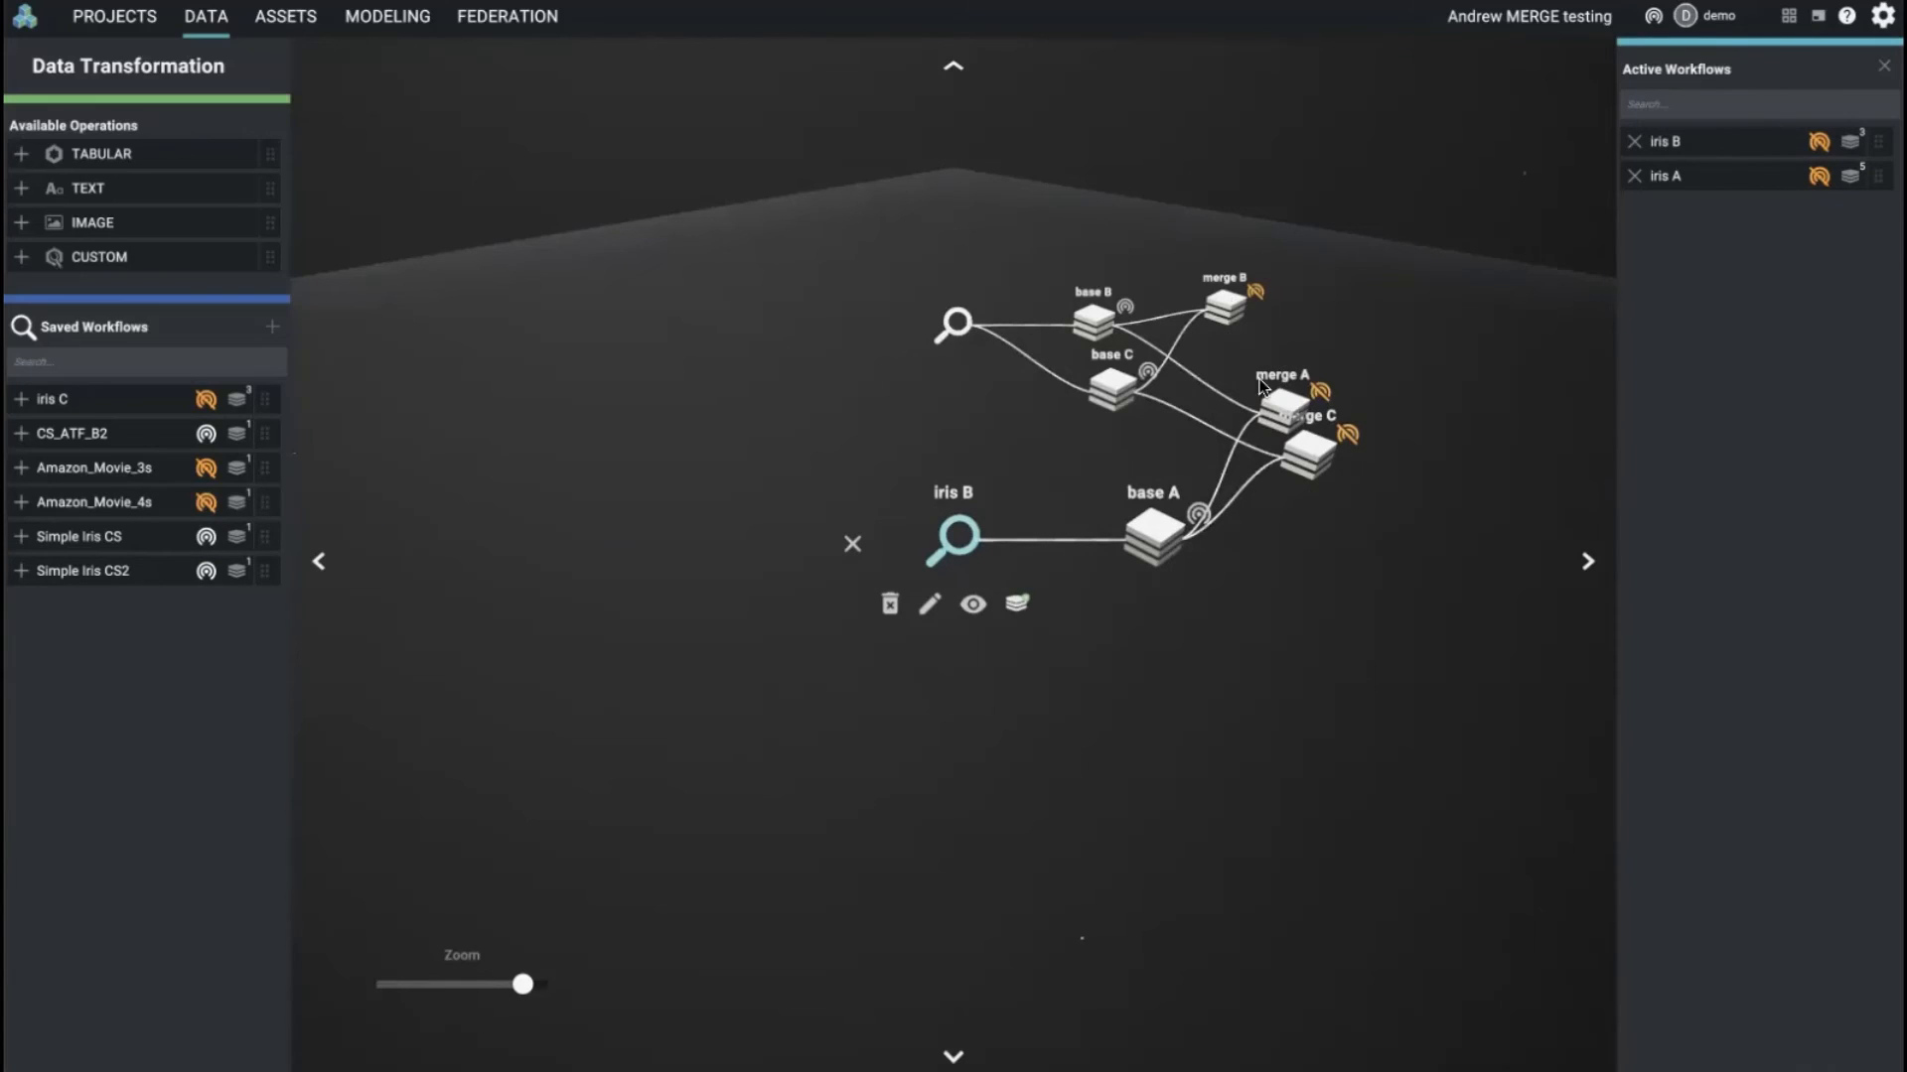
pyautogui.moveTo(1303, 455); pyautogui.dragTo(1318, 515)
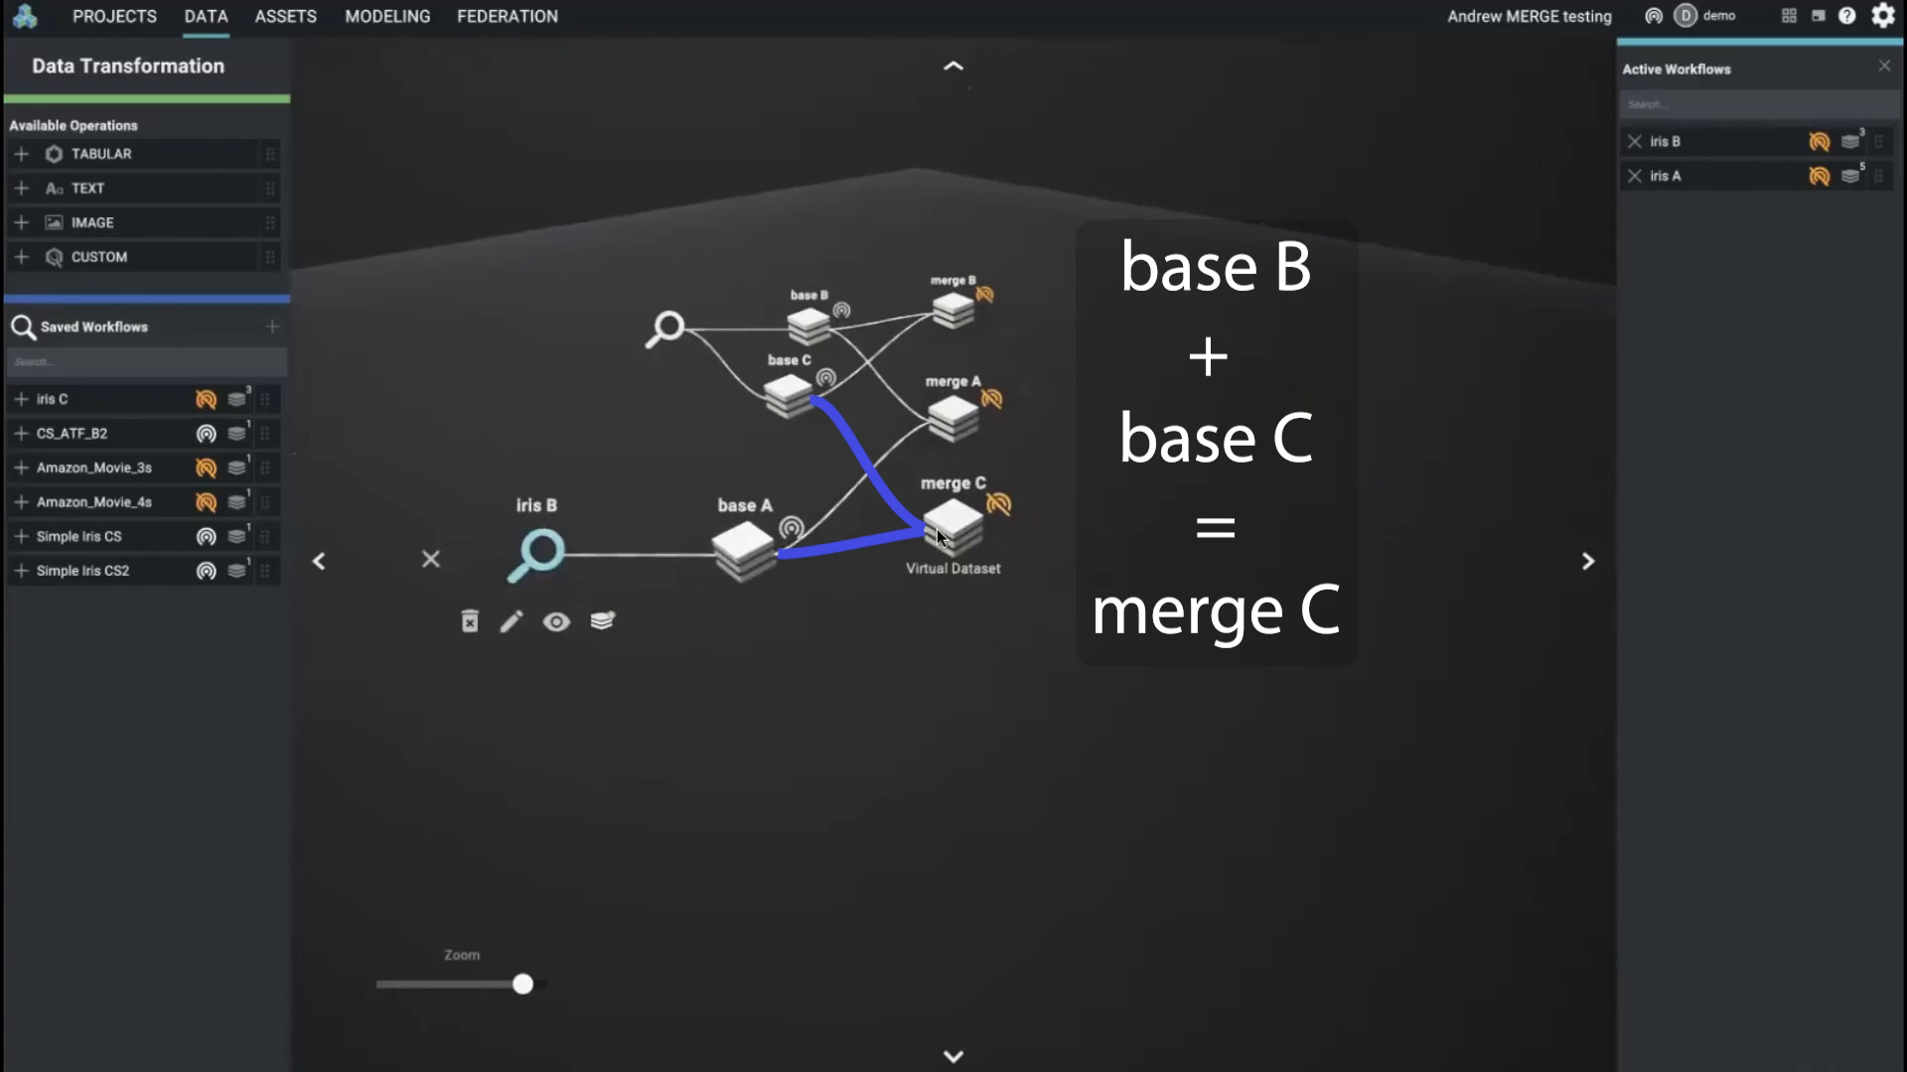
pyautogui.click(939, 532)
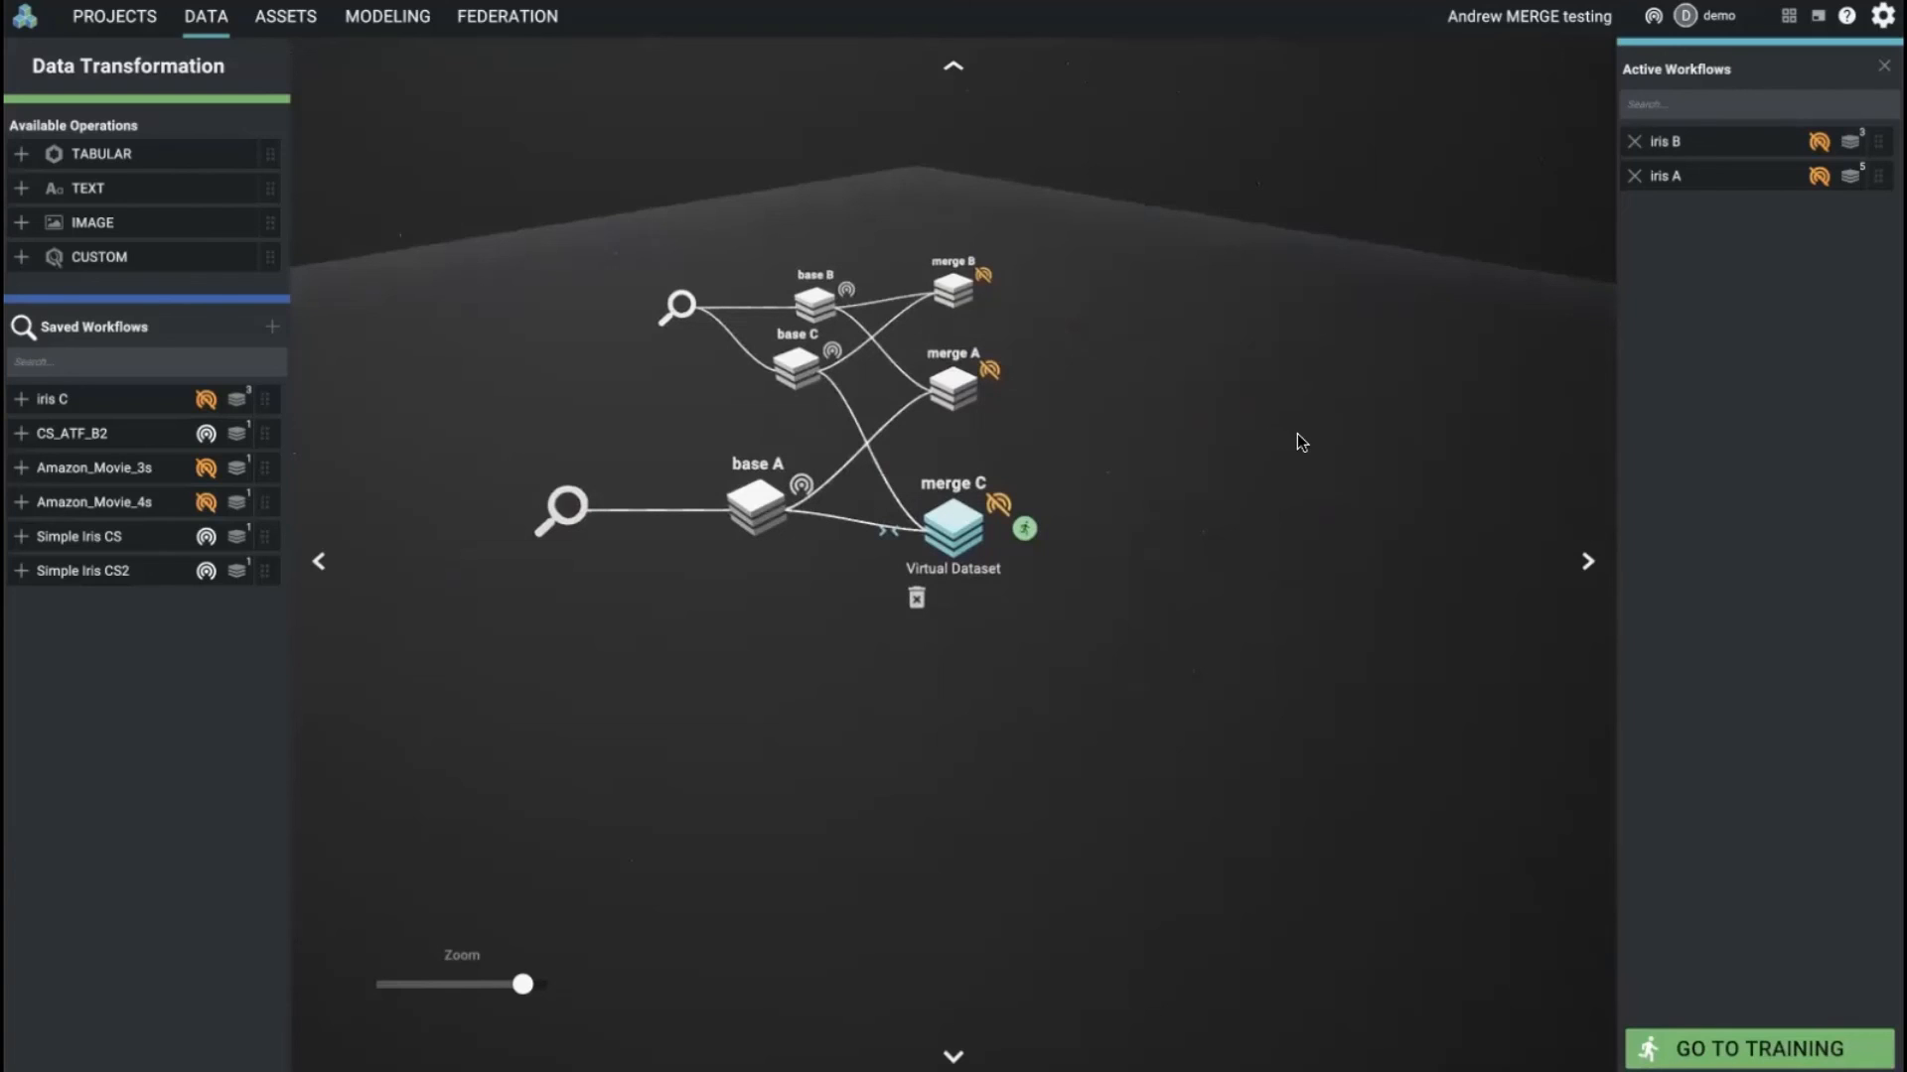
pyautogui.click(949, 383)
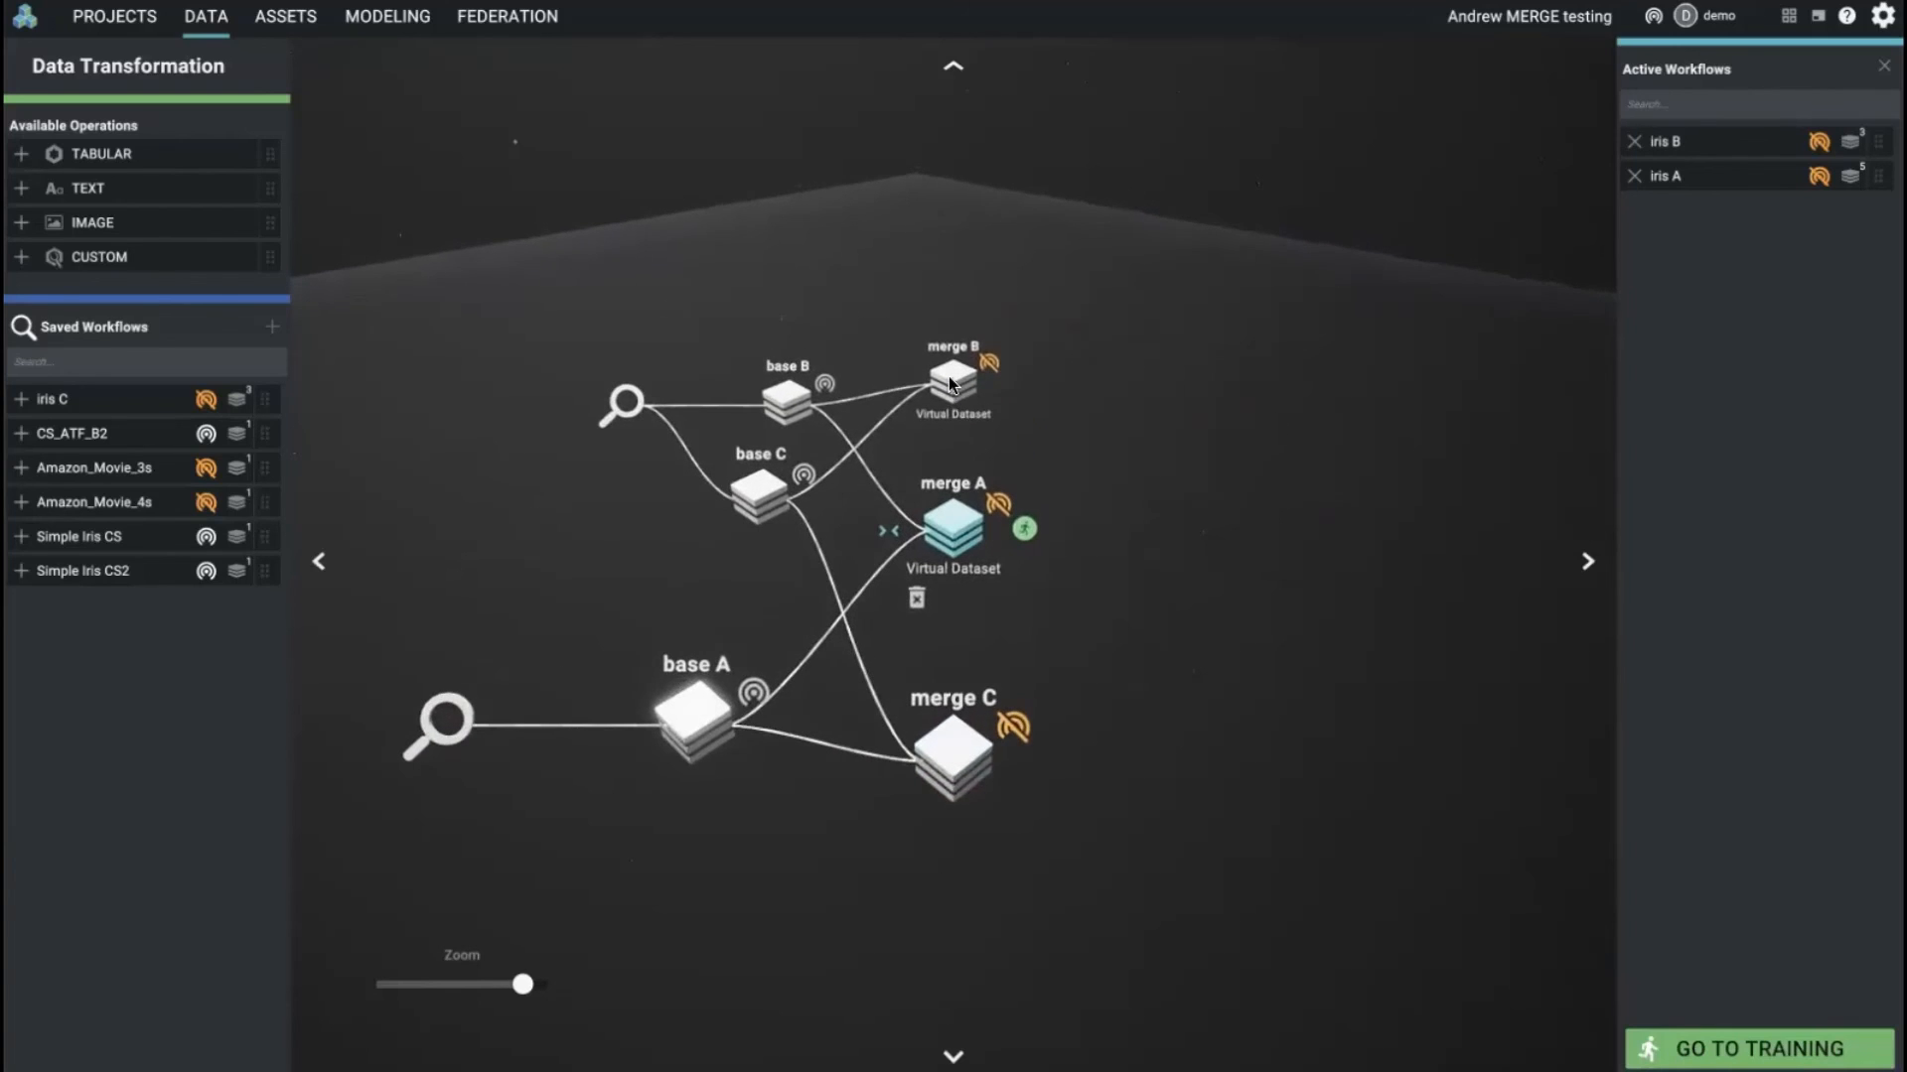